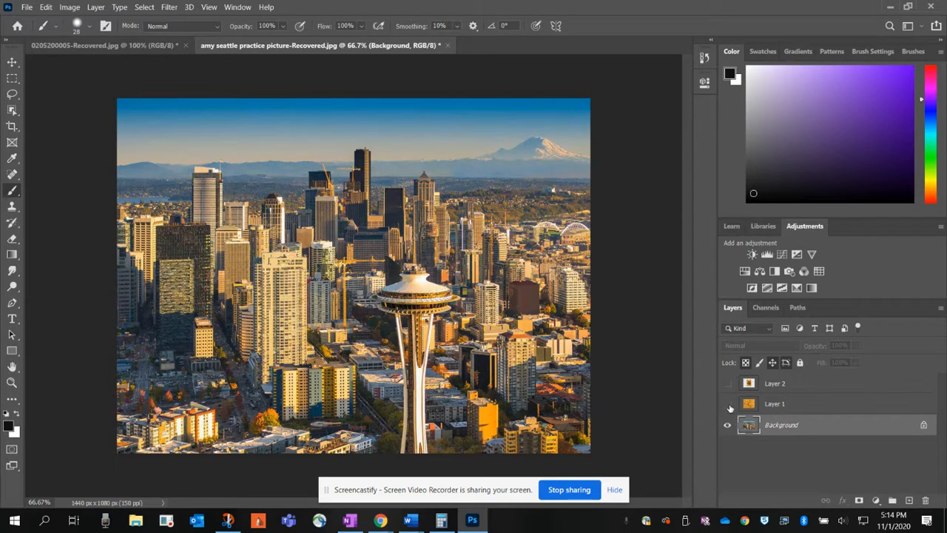
Step: Show Layer 1 and Layer 2 over the Seattle picture to compare them, and hide both again
left_click(728, 403)
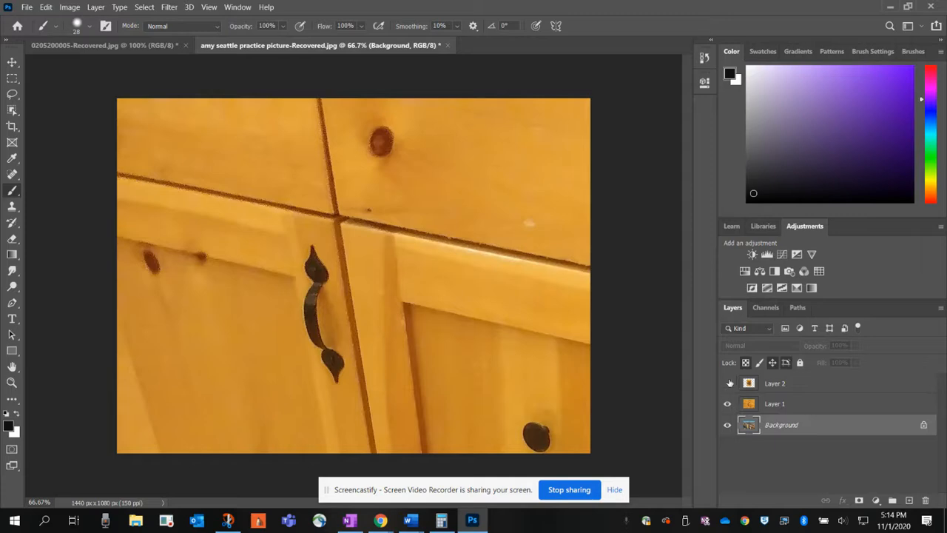
left_click(728, 383)
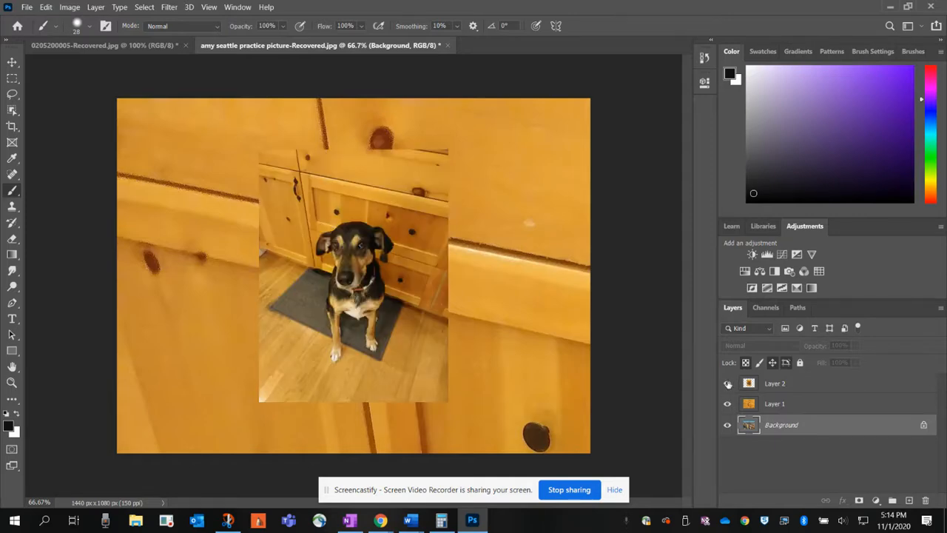
left_click(728, 383)
left_click(728, 404)
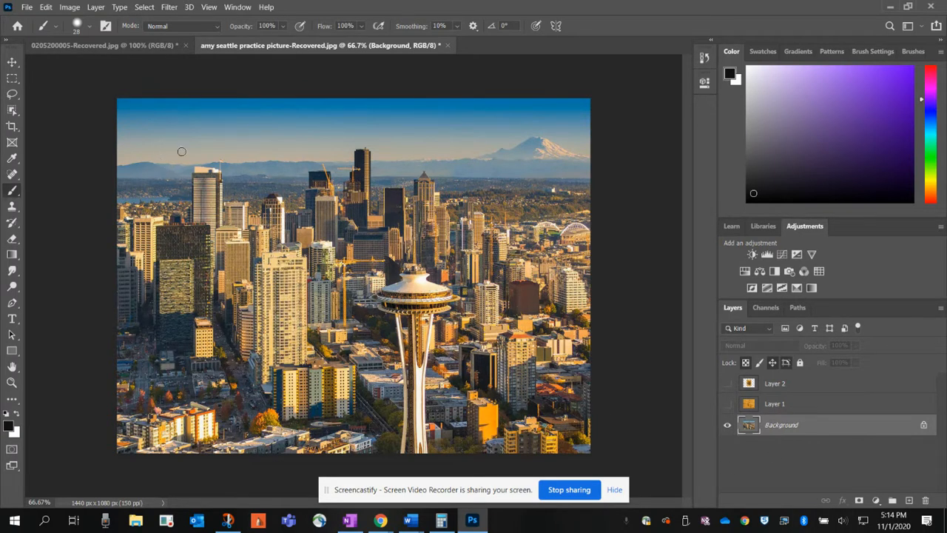
Step: Open thailand floating market.jpg from the photoshop quiz folder on the computer
left_click(139, 48)
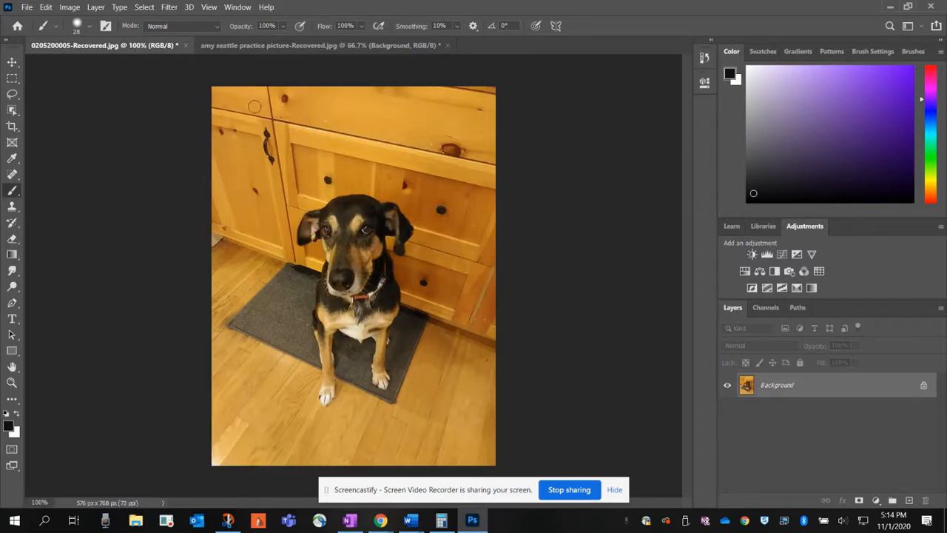
left_click(31, 9)
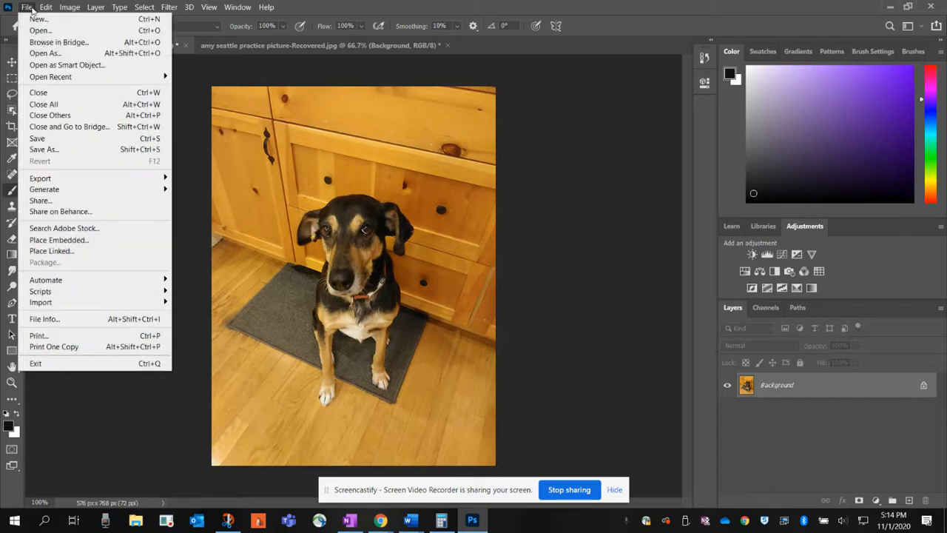
left_click(41, 31)
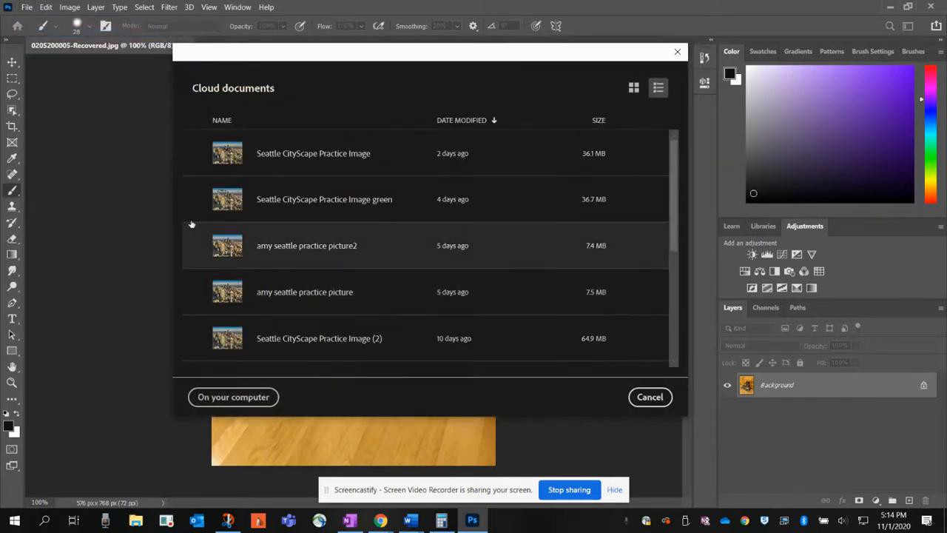
left_click(207, 398)
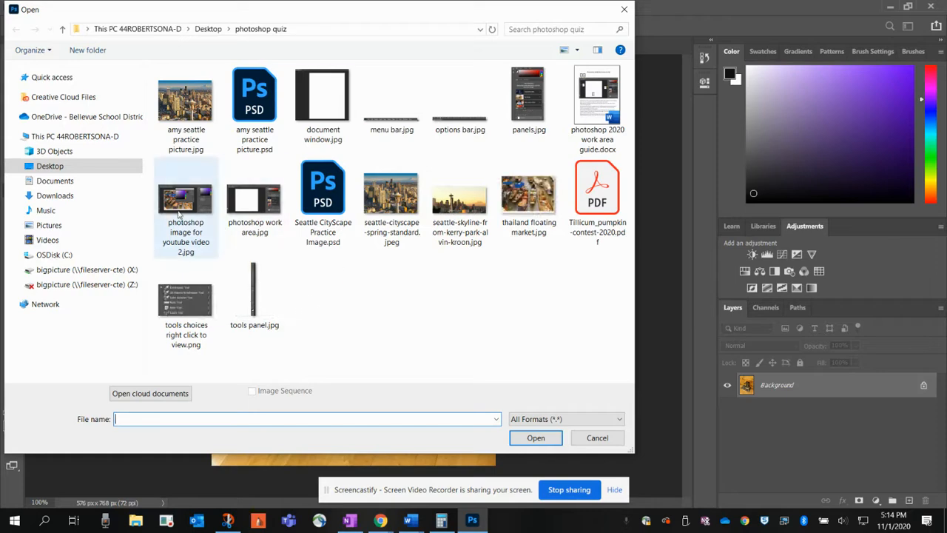
left_click(523, 201)
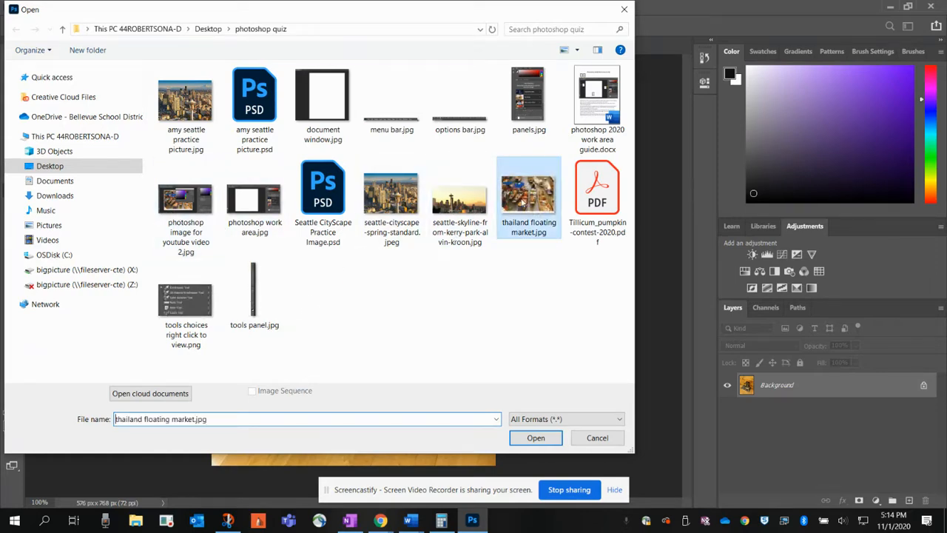
double_click(523, 201)
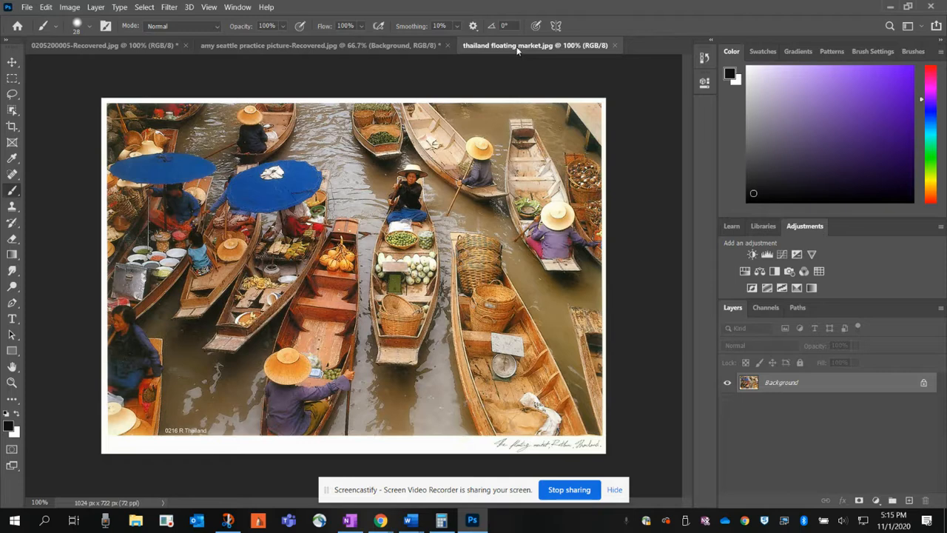
left_click(97, 48)
left_click(310, 47)
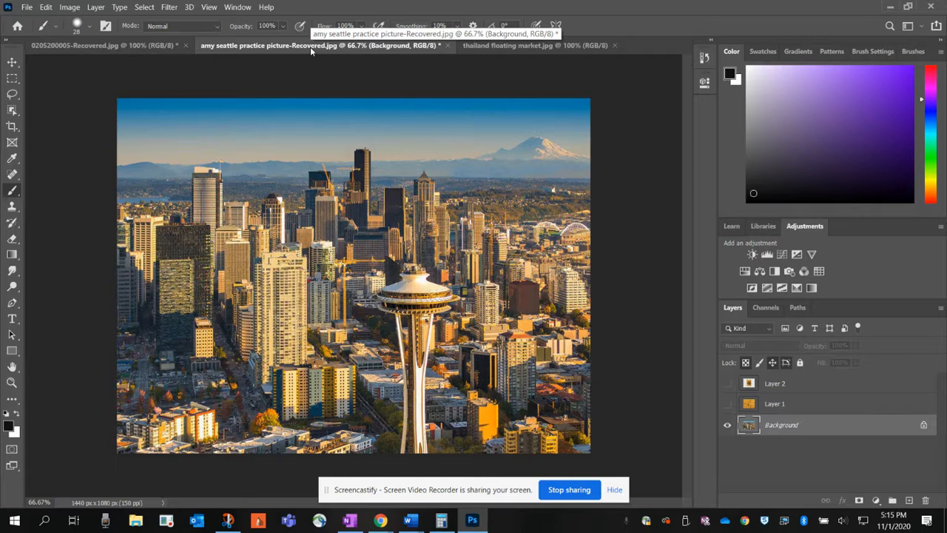
left_click(98, 46)
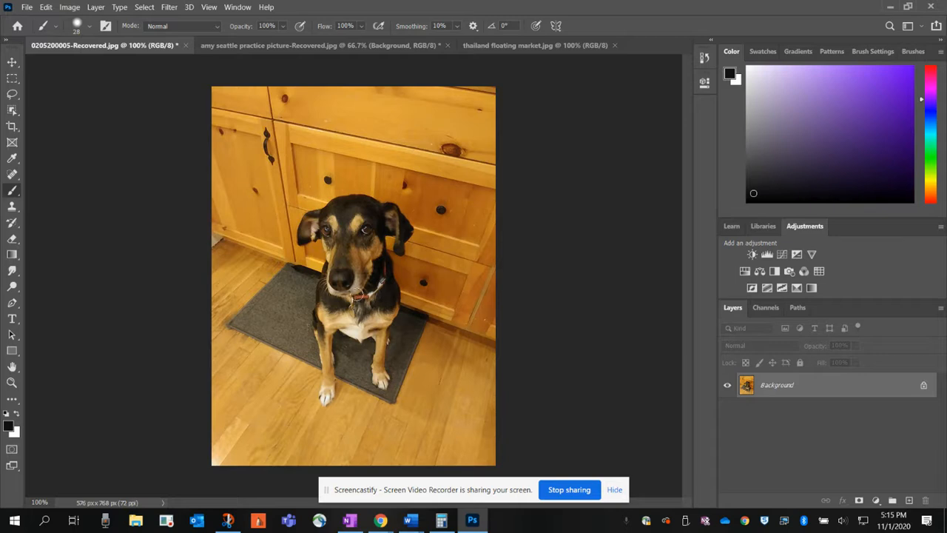
key("ctrl+a")
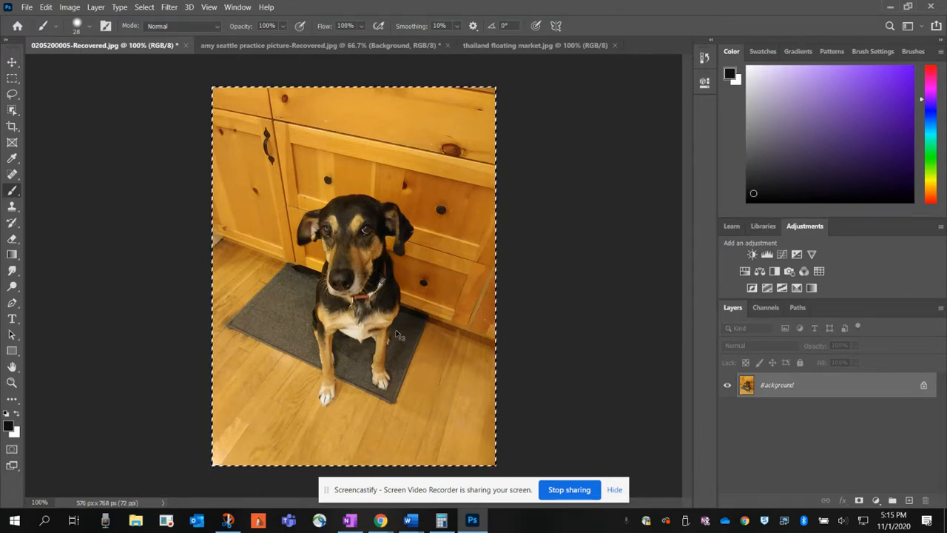
left_click(307, 46)
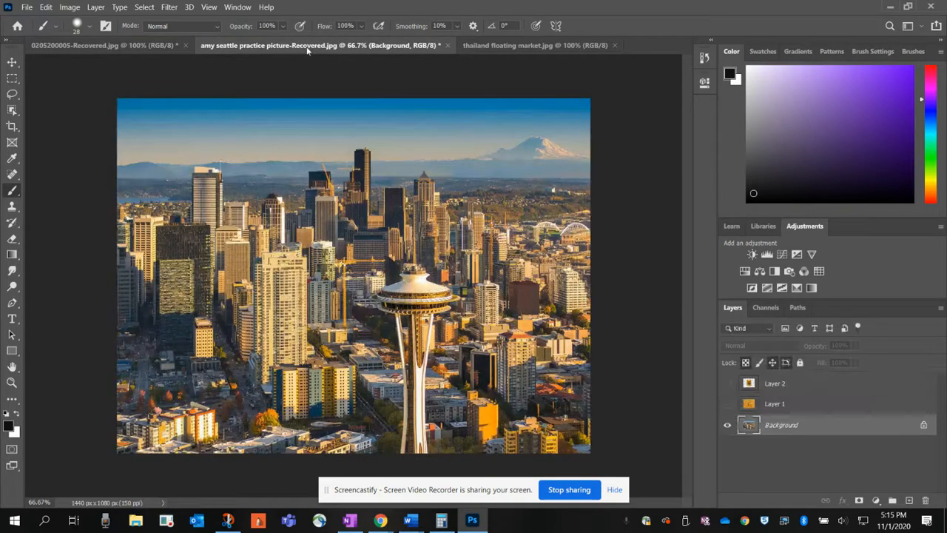
key("ctrl+v")
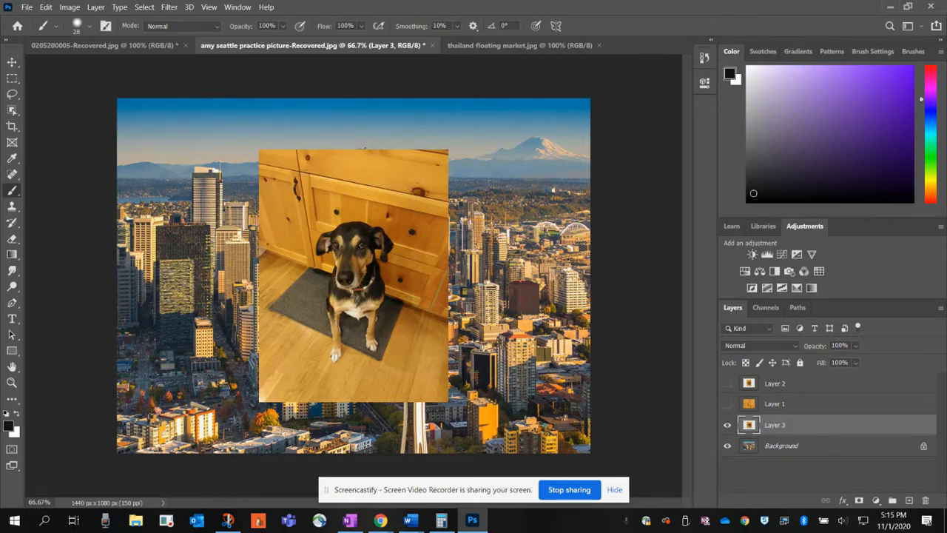
Step: Compare the pasted dog photo with Layer 1 by toggling their visibility, leaving Layer 3 shown and Layer 1 hidden
left_click(727, 423)
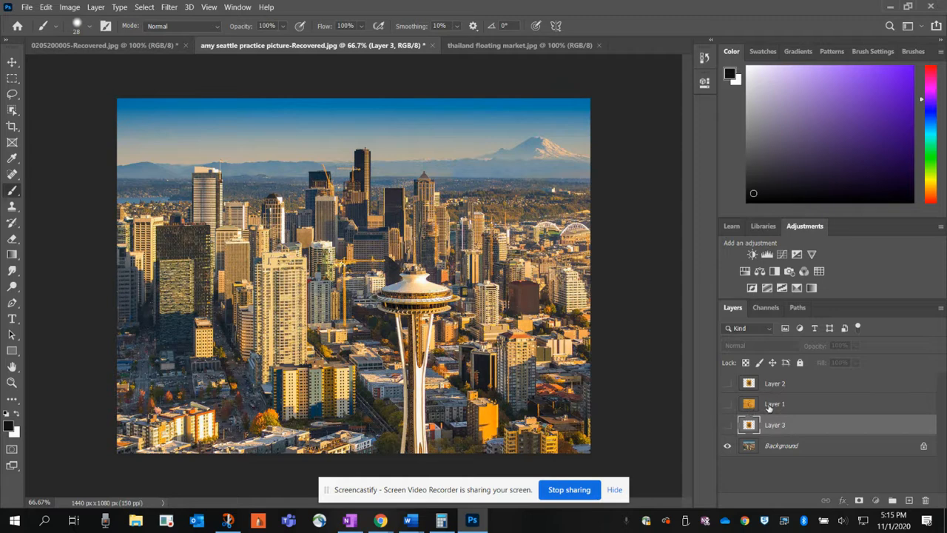
left_click(769, 404)
left_click(727, 405)
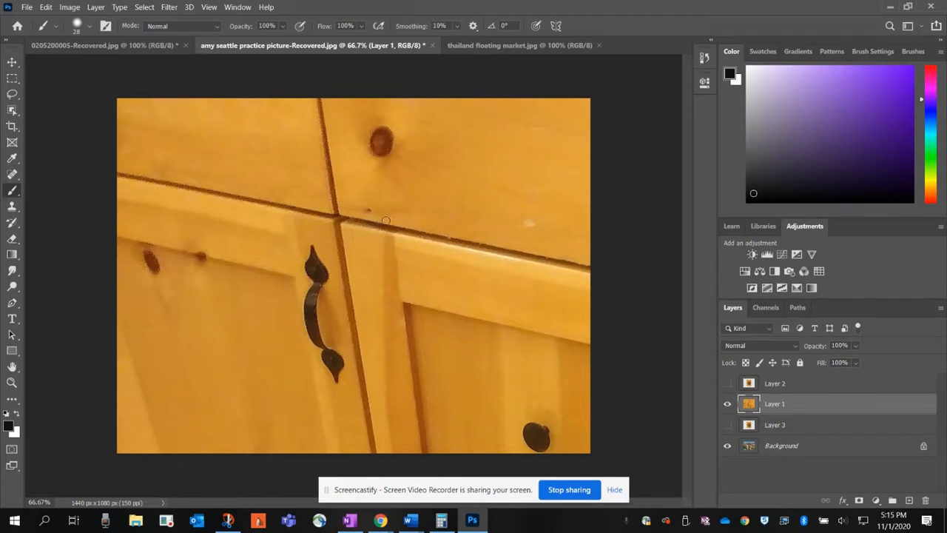
left_click(728, 426)
left_click(728, 404)
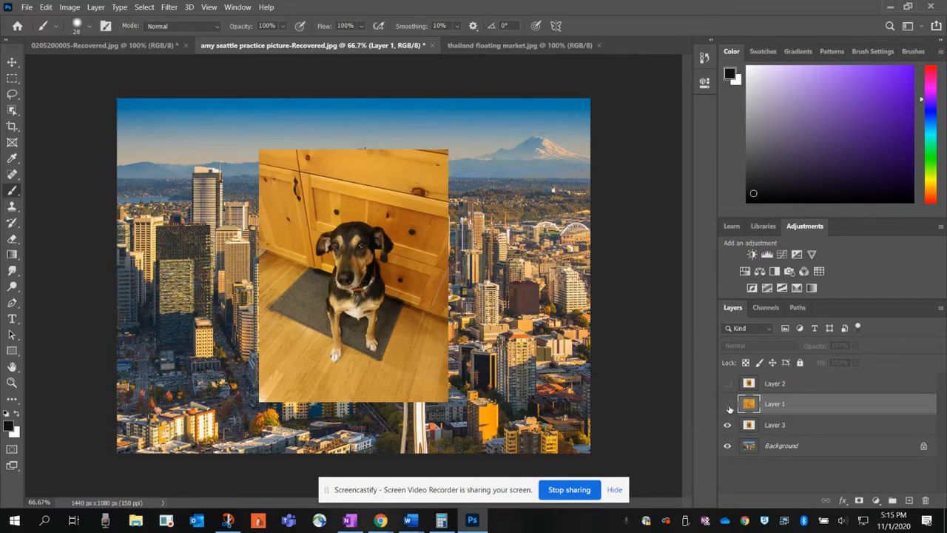
left_click(113, 45)
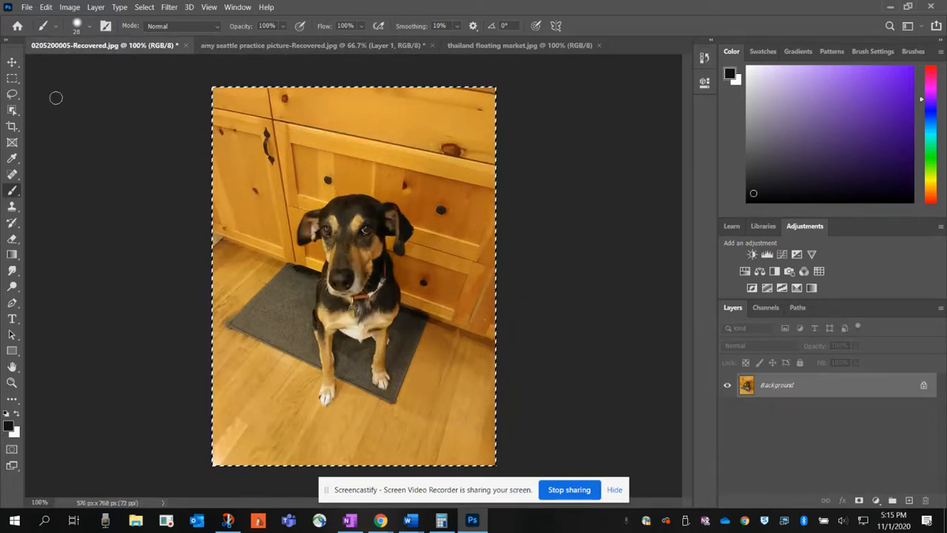
left_click(13, 80)
left_click(108, 152)
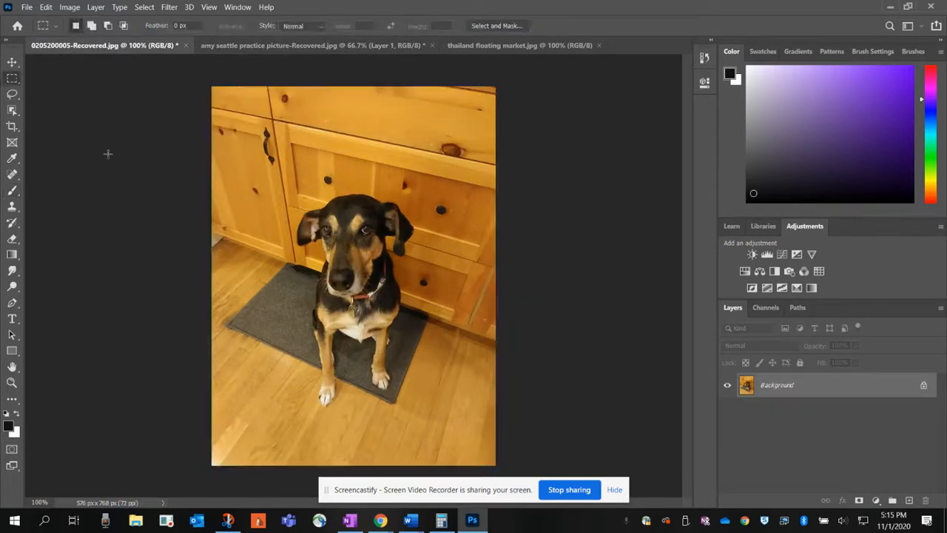
left_click(69, 8)
left_click(107, 92)
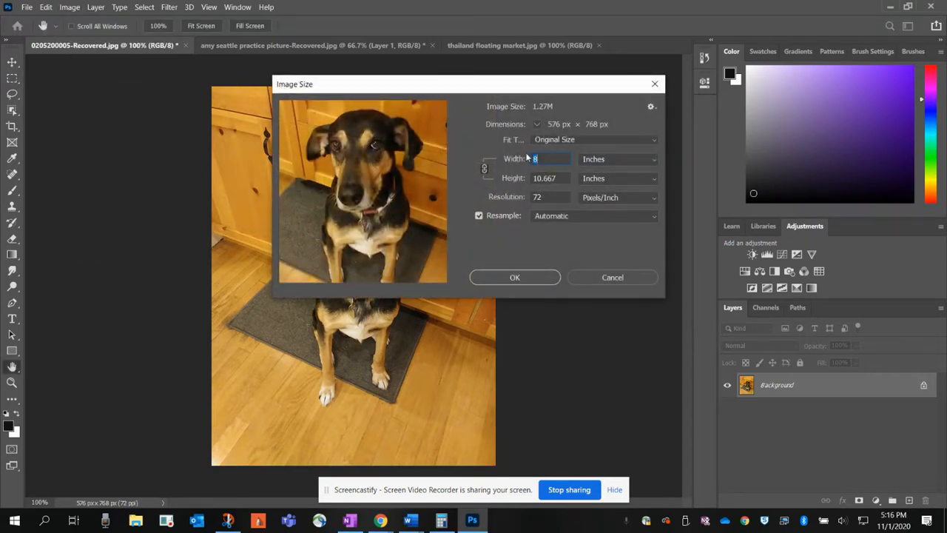
type("24")
left_click(526, 277)
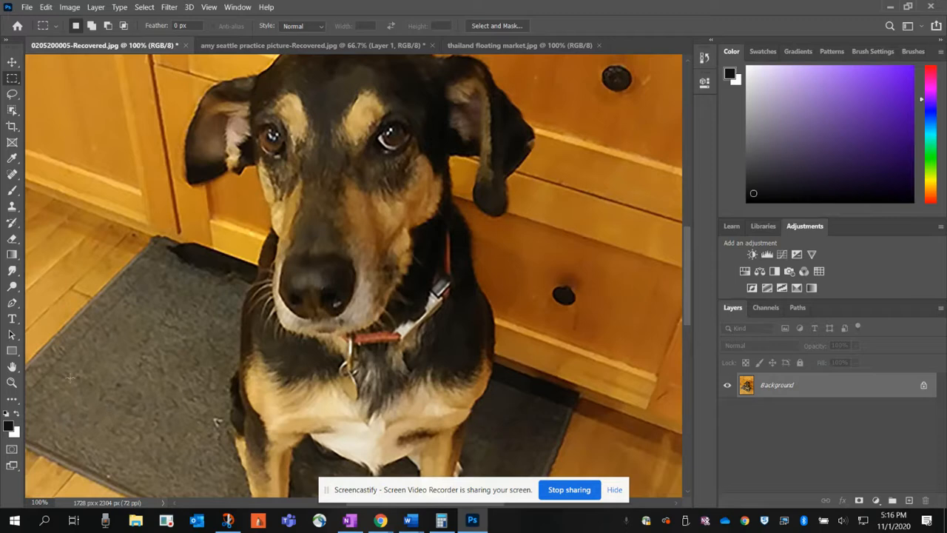
Step: Copy the entire enlarged dog photo into the Seattle picture as a layer above Layer 1, and hide the pasted layer
left_click(12, 383)
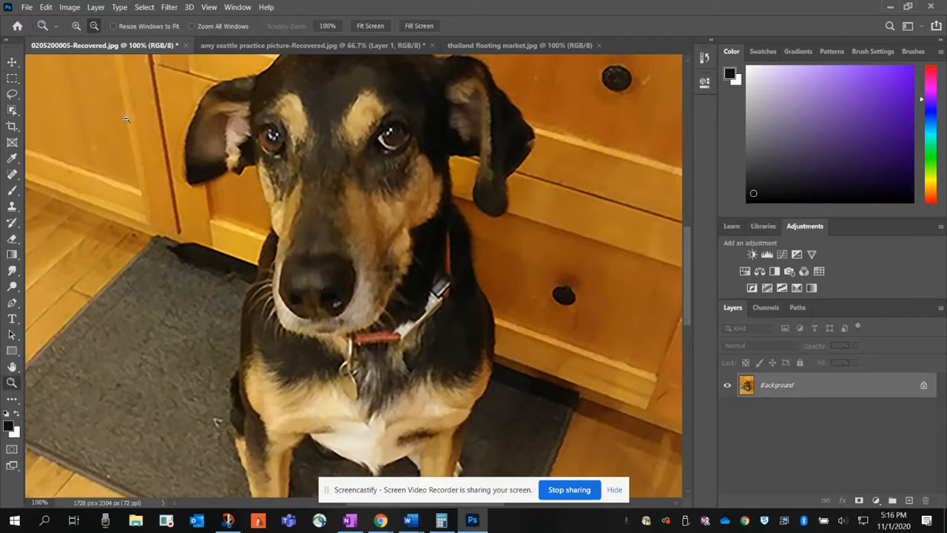
left_click(139, 150)
left_click(139, 150)
left_click(139, 148)
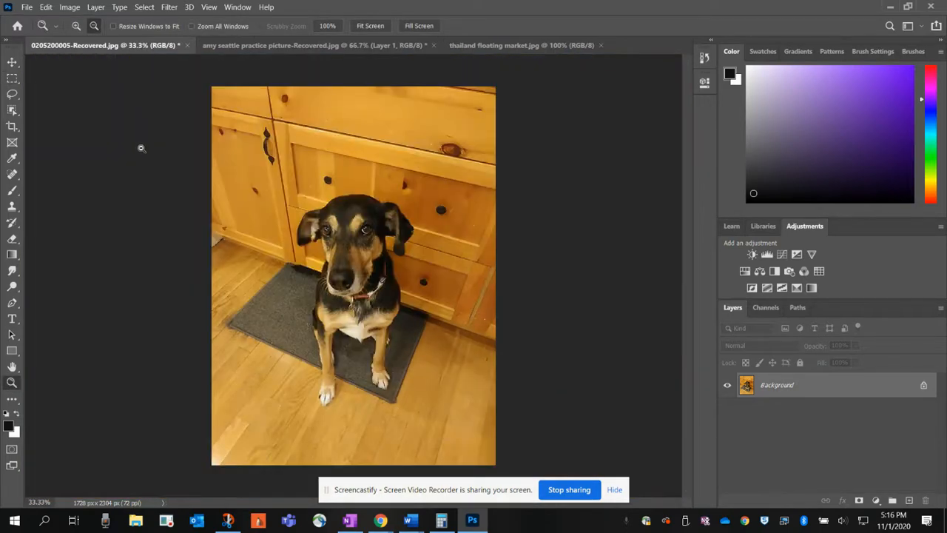
key("ctrl+a")
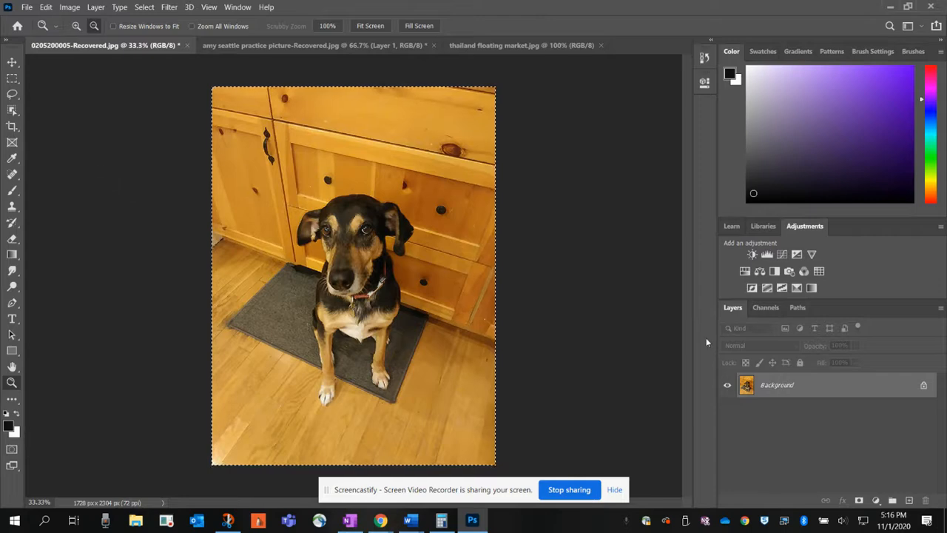
left_click(248, 49)
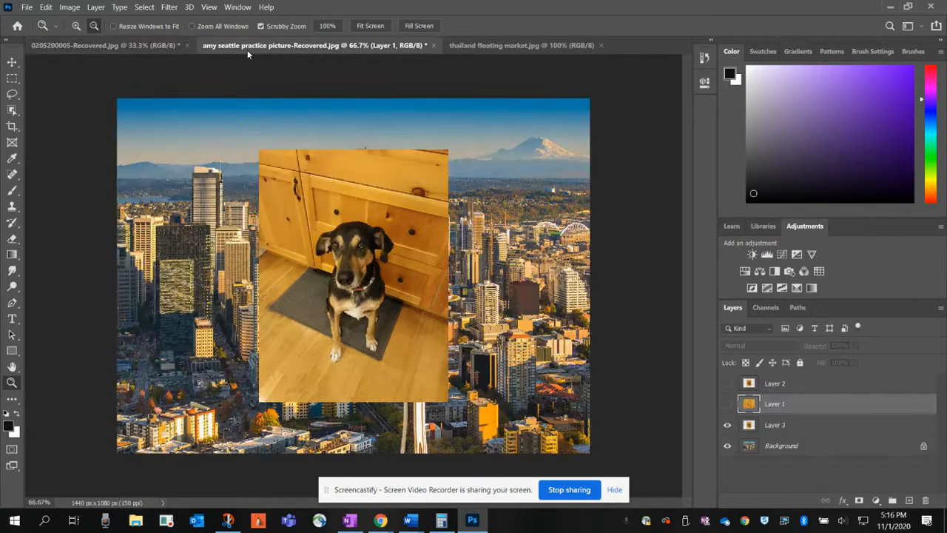
left_click(727, 404)
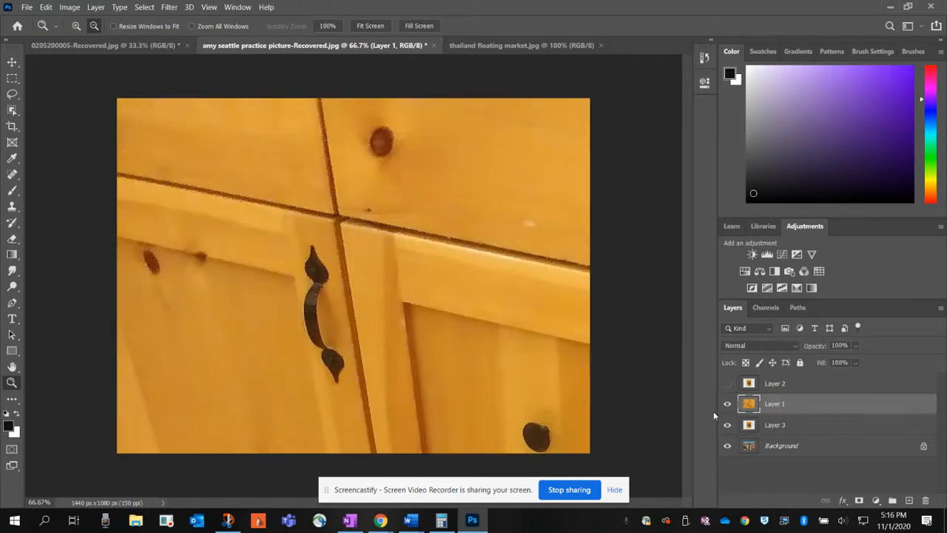
key("ctrl+v")
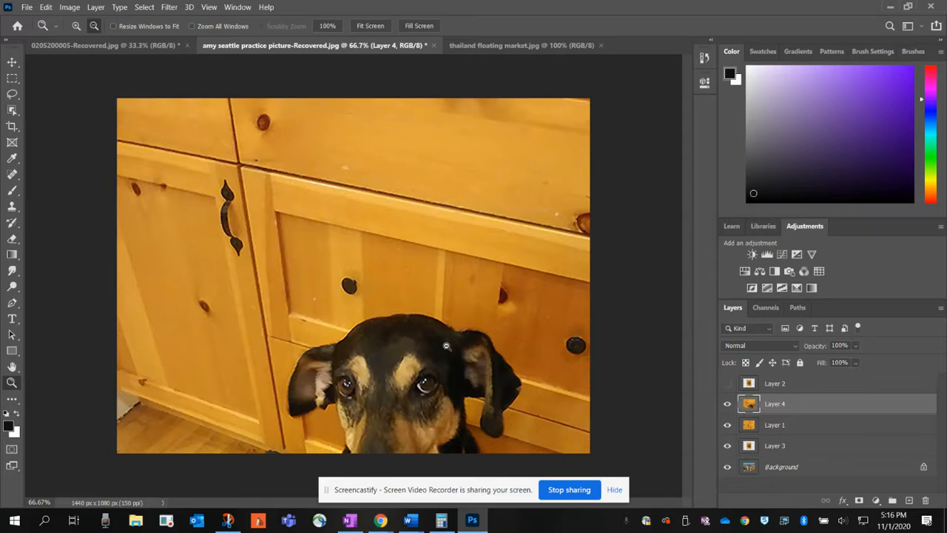
left_click(726, 404)
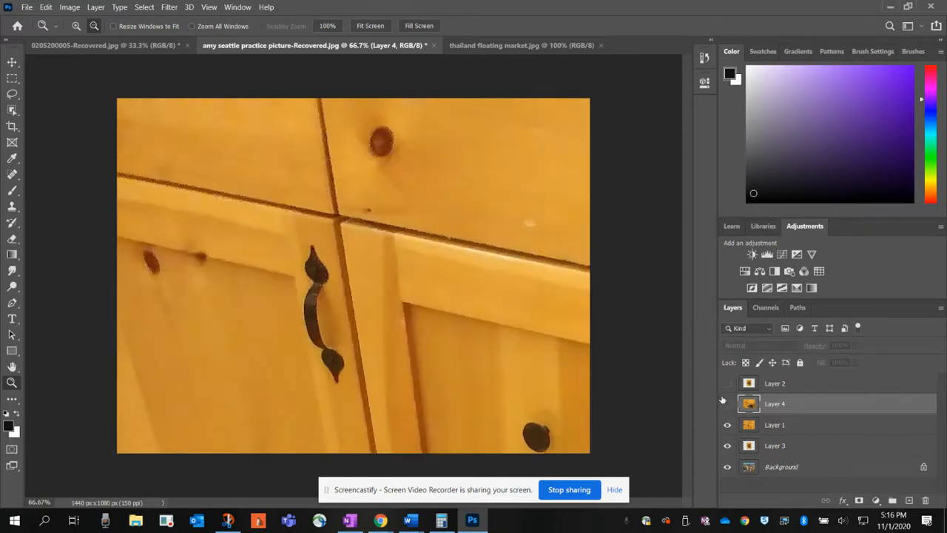
left_click(117, 46)
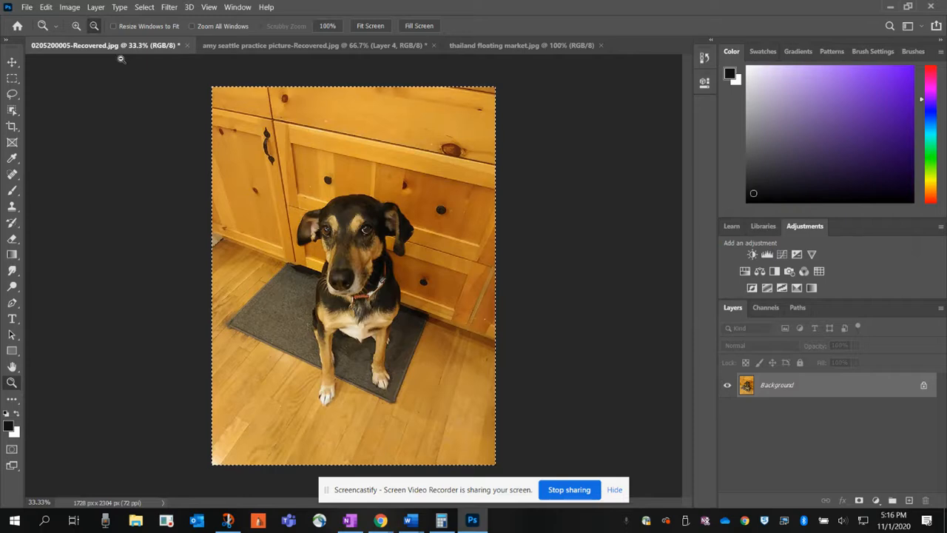
left_click(66, 8)
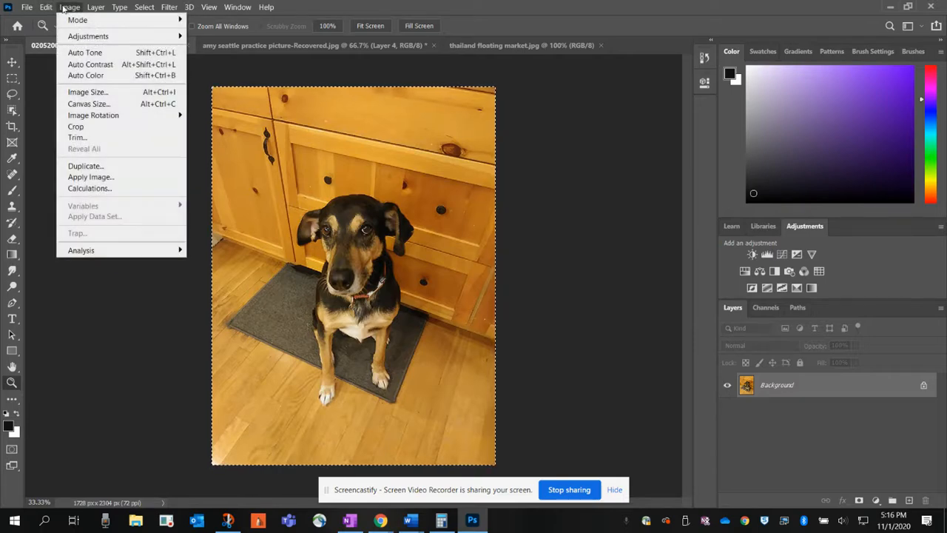
left_click(87, 92)
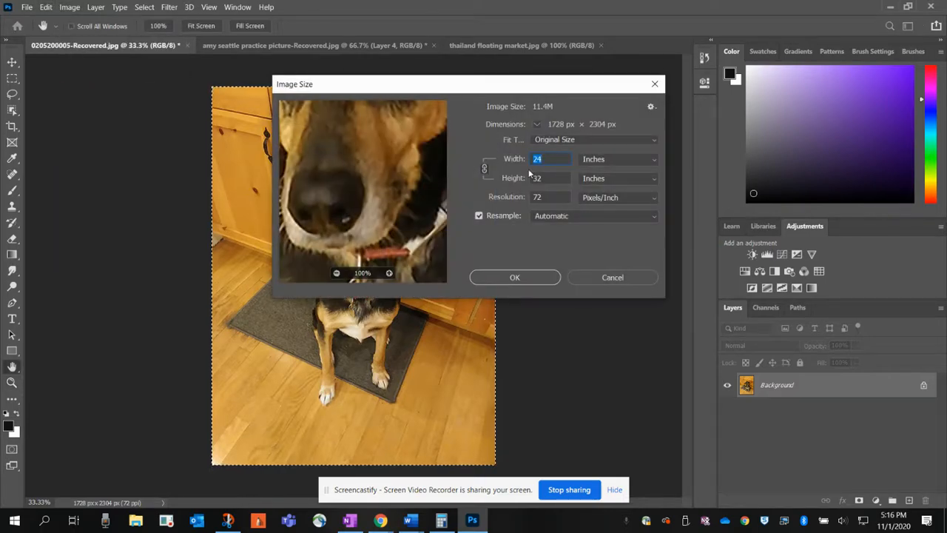
type("8")
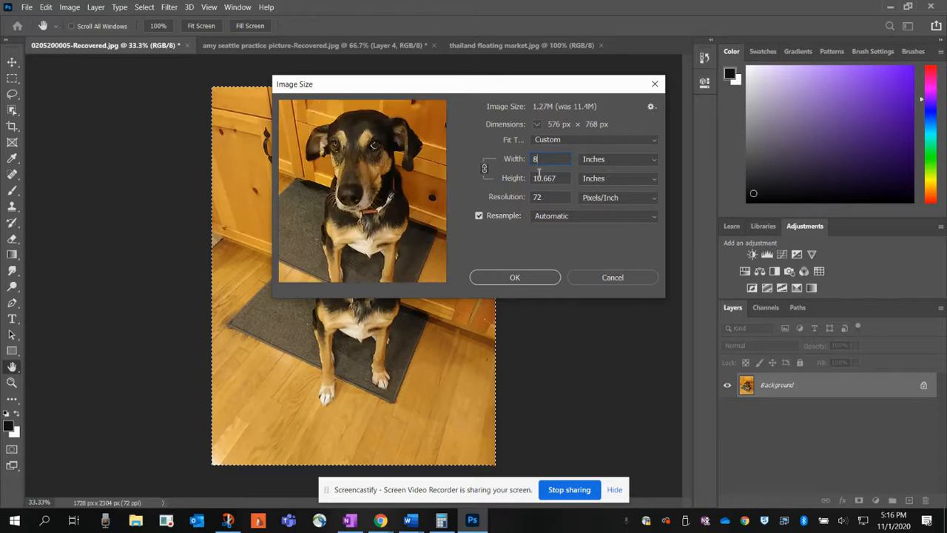
key("BackSpace")
type("7")
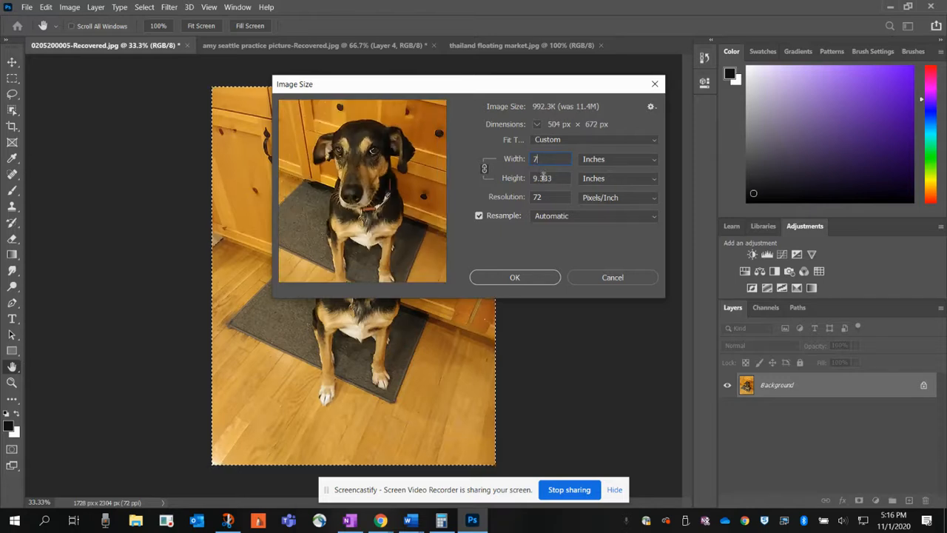
left_click(515, 277)
key("z")
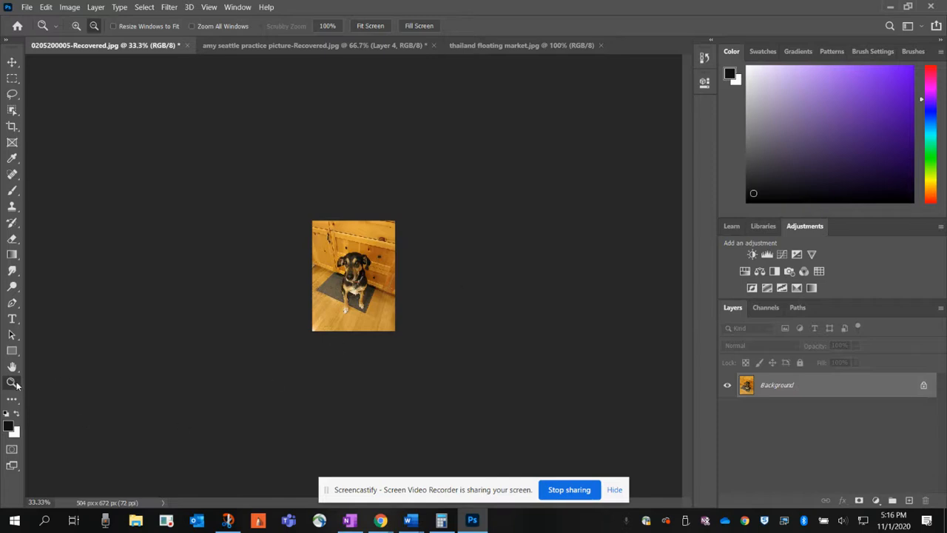
left_click(76, 26)
left_click(388, 287)
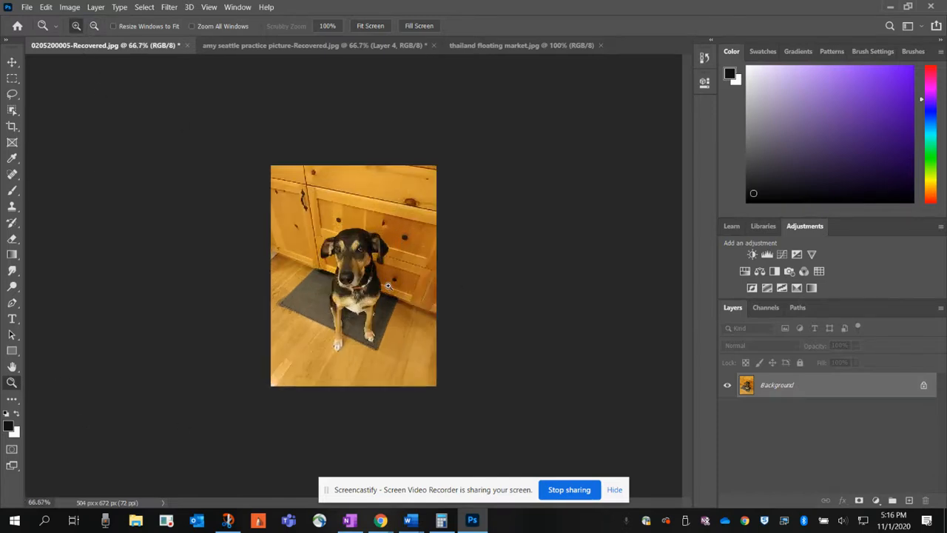
Step: Copy the entire resized dog photo into the Seattle picture above Layer 4, with Layers 1 and 3 hidden, and compare it with the source
key("ctrl+a")
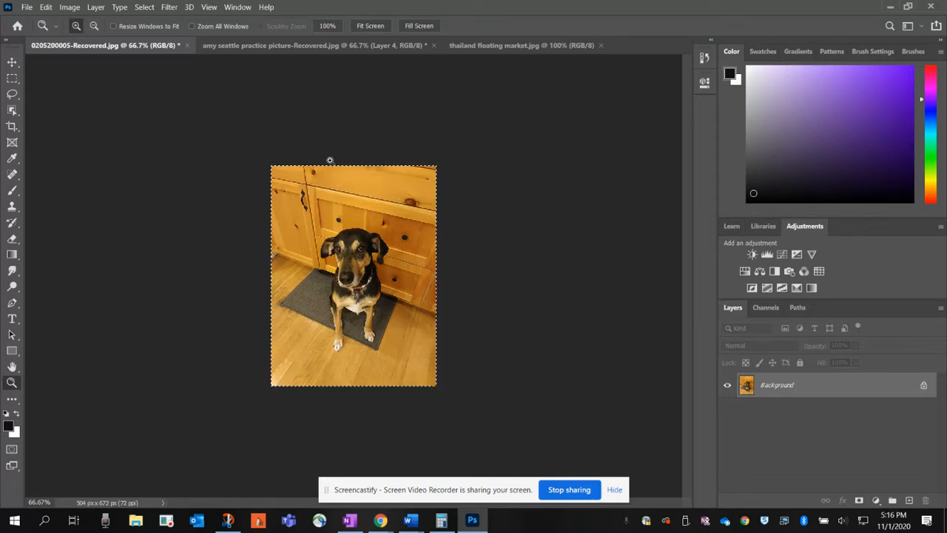
left_click(270, 46)
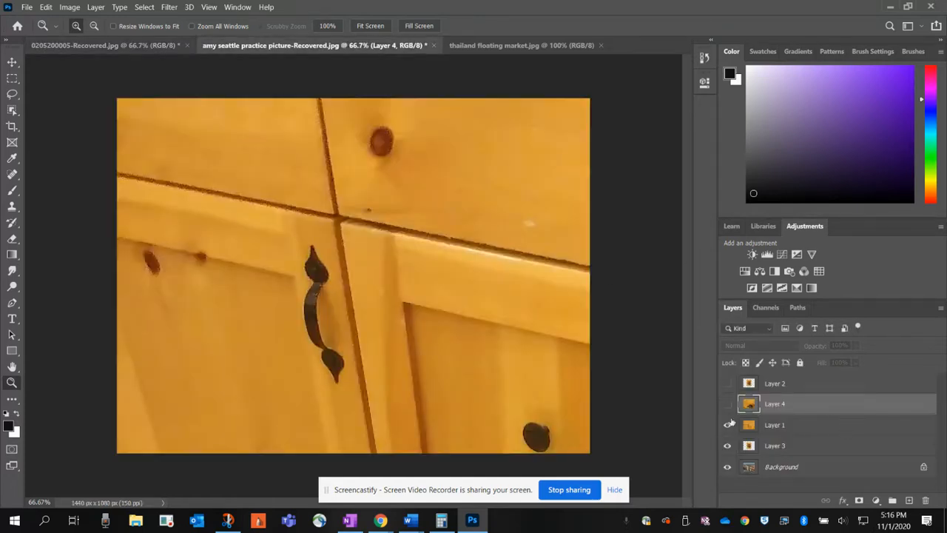
left_click(727, 425)
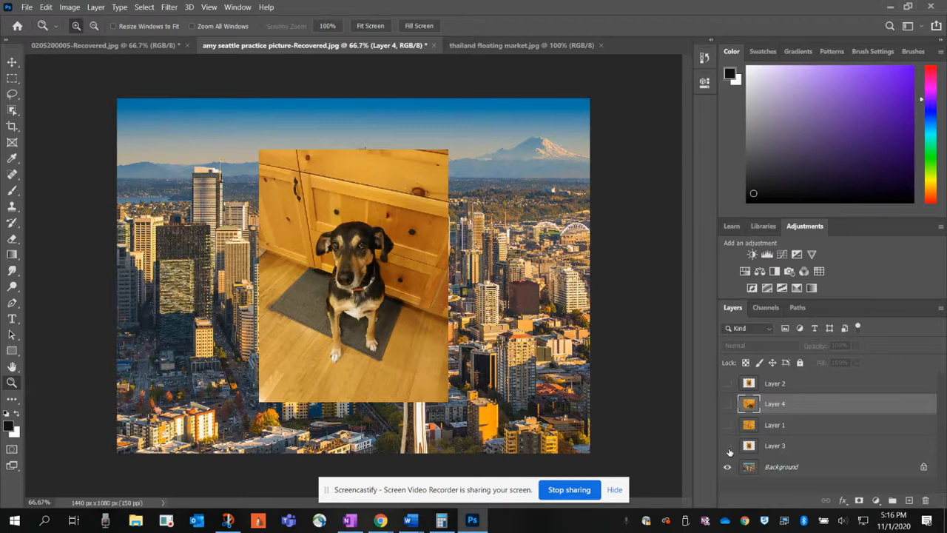
left_click(727, 446)
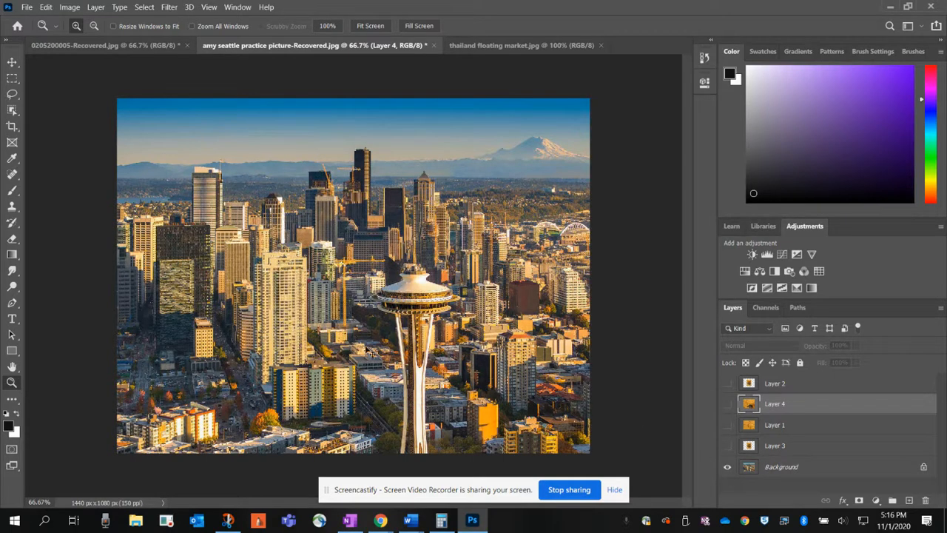
key("ctrl+v")
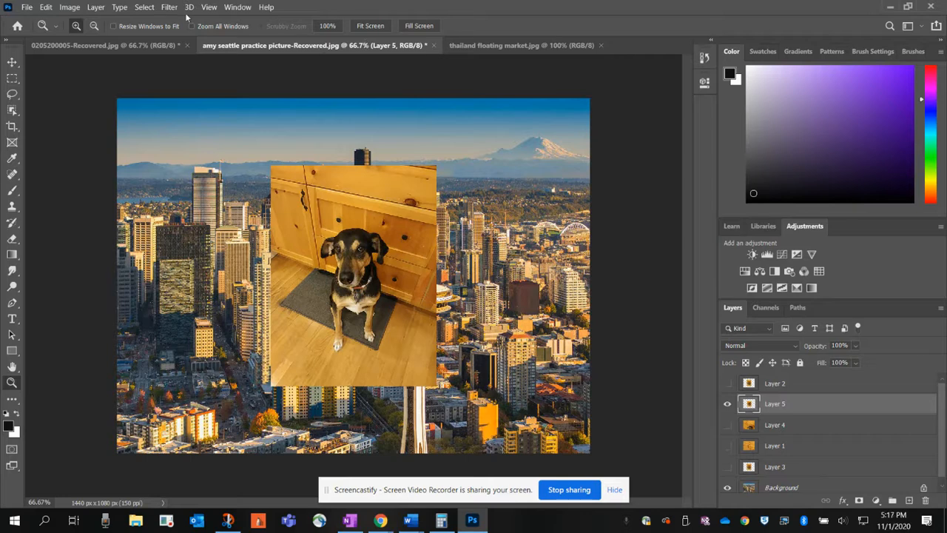
left_click(124, 46)
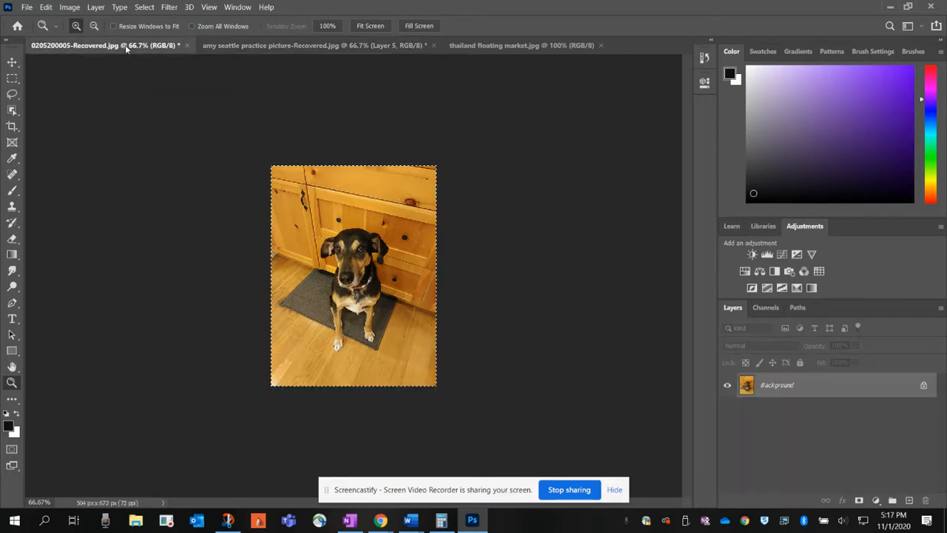
left_click(276, 46)
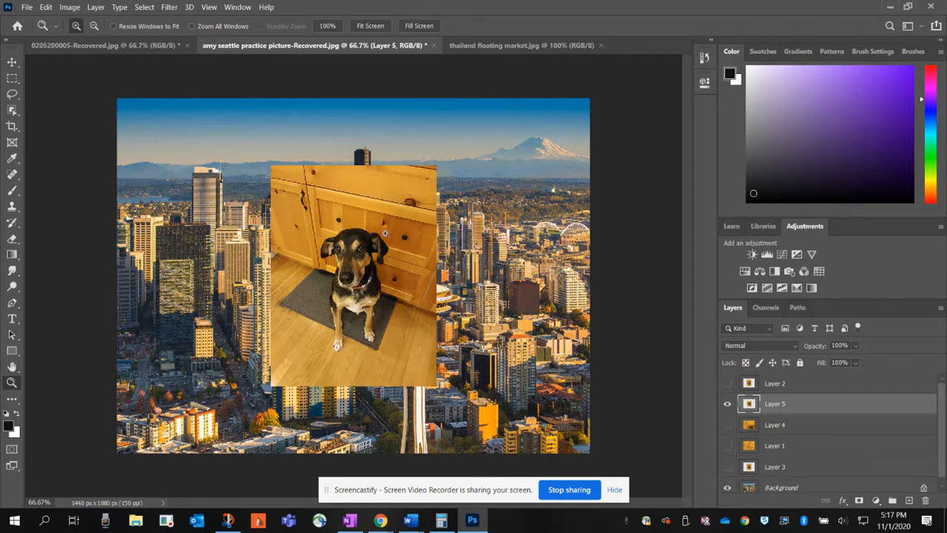
Step: Rename the newly pasted dog photo layer to "Bob"
scroll(861, 454, "down", 1)
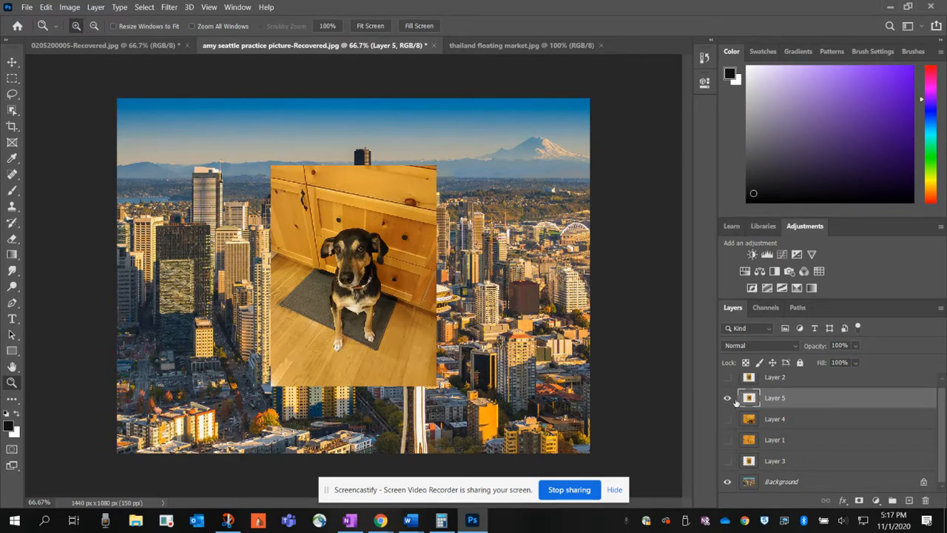
double_click(778, 399)
key("BackSpace")
type("Bob")
left_click(612, 351)
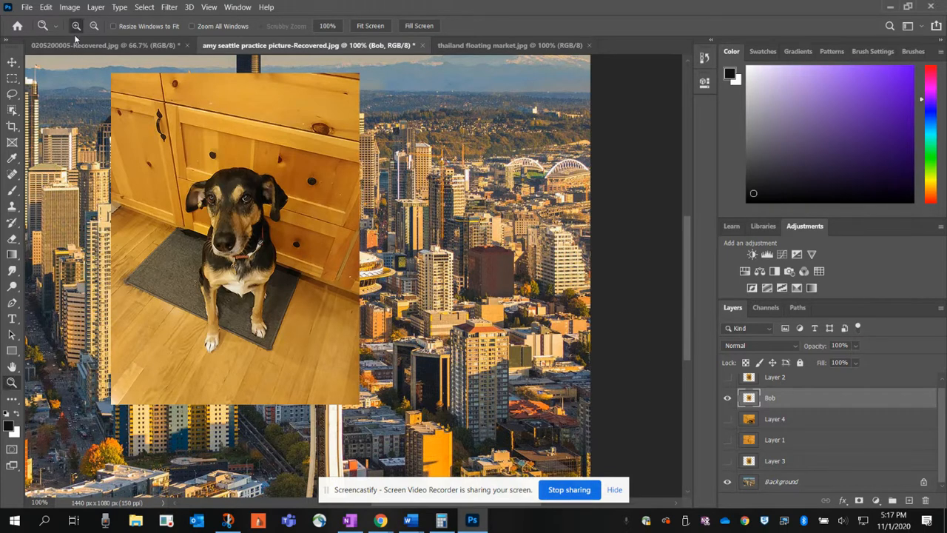
Step: Select the dog on the Bob layer with the Object Selection tool, and set the Quick Selection tool to add to the selection
left_click(144, 153)
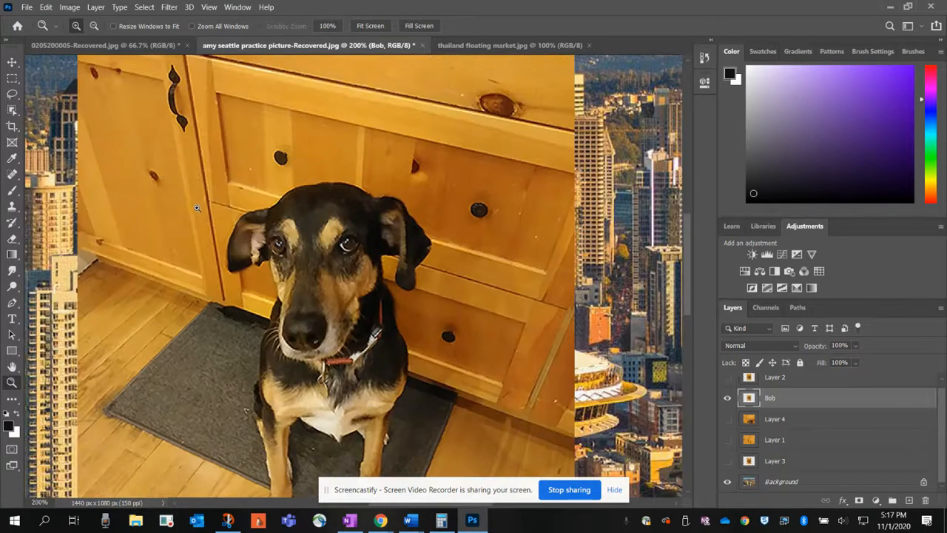
left_click(94, 26)
left_click(233, 221)
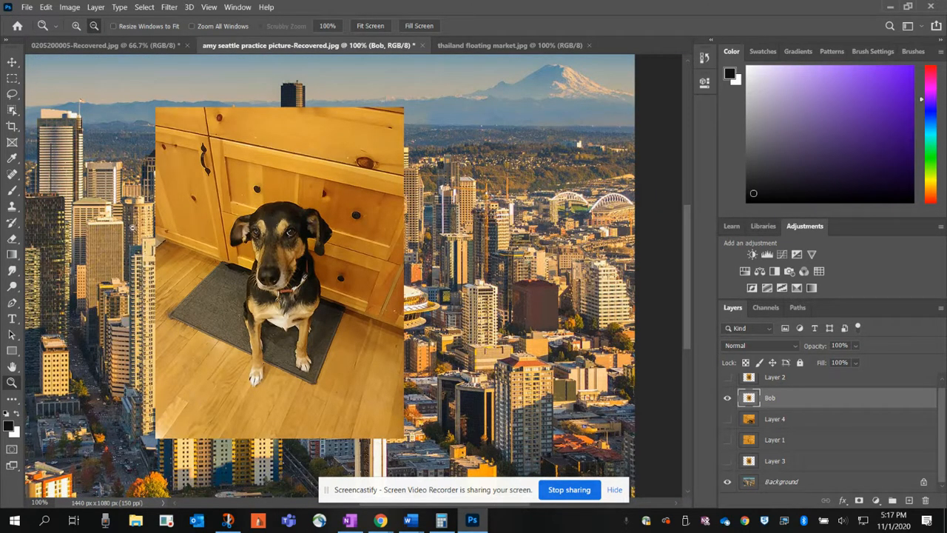
left_click(13, 111)
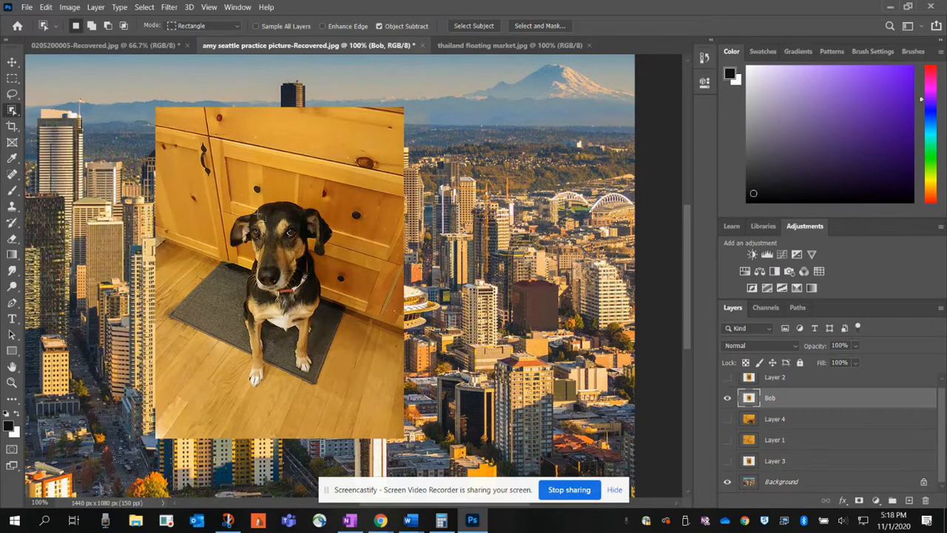
mouse_move(222, 178)
left_mouse_down()
mouse_move(321, 307)
mouse_move(342, 401)
left_mouse_up()
right_click(13, 111)
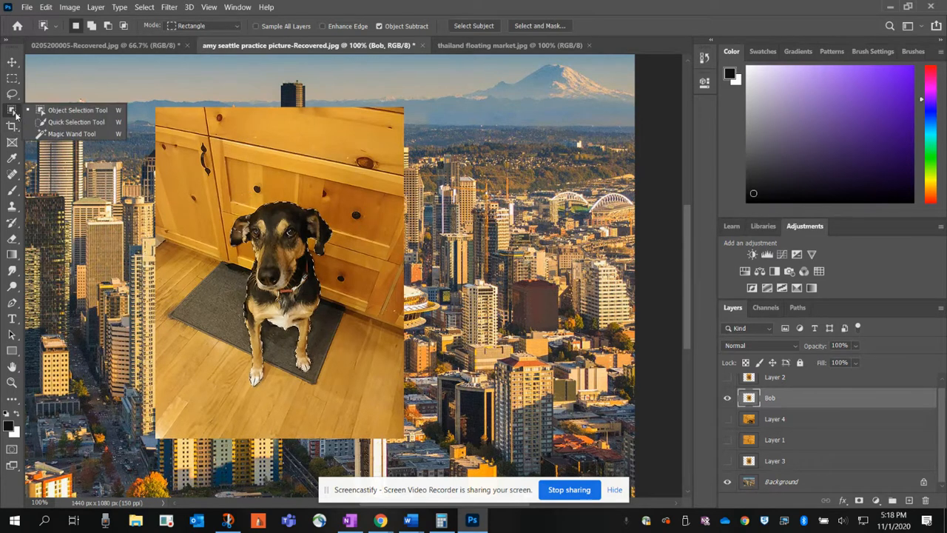
left_click(64, 124)
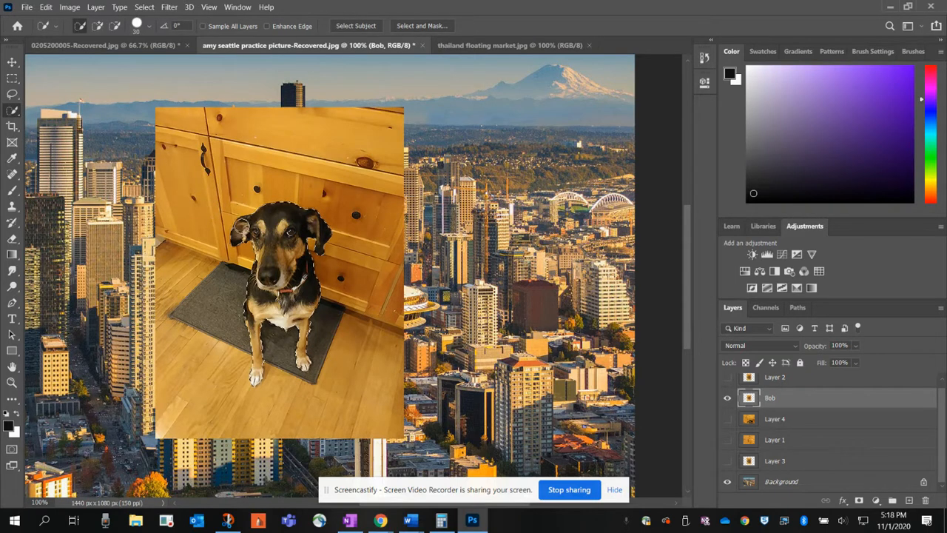
left_click(97, 26)
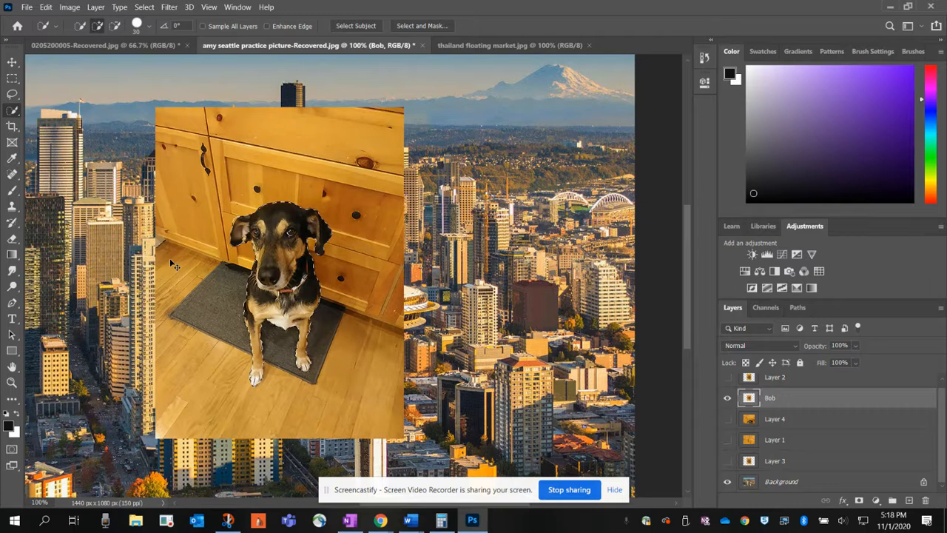
Step: Cut the selected dog out of the Bob layer, paste it onto its own layer, and name that layer "new bob"
key("ctrl+x")
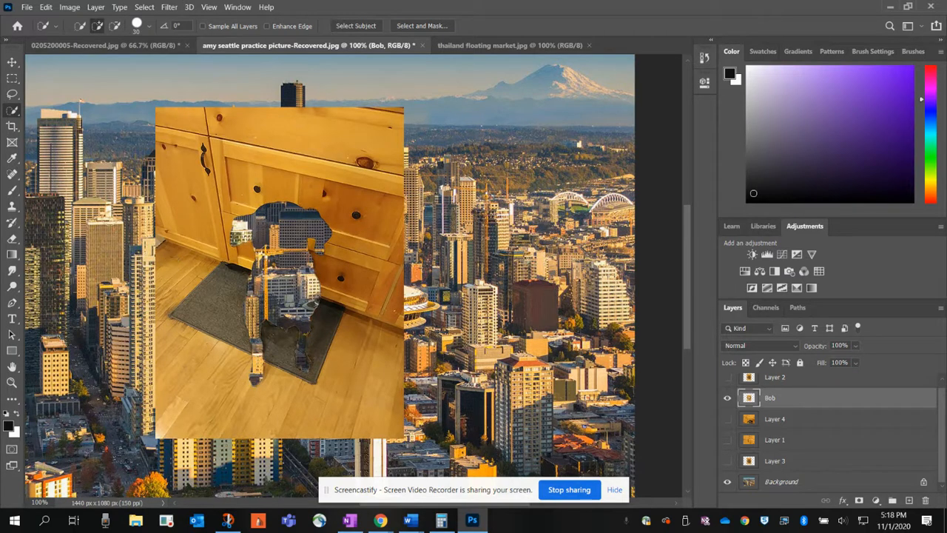
left_click(12, 77)
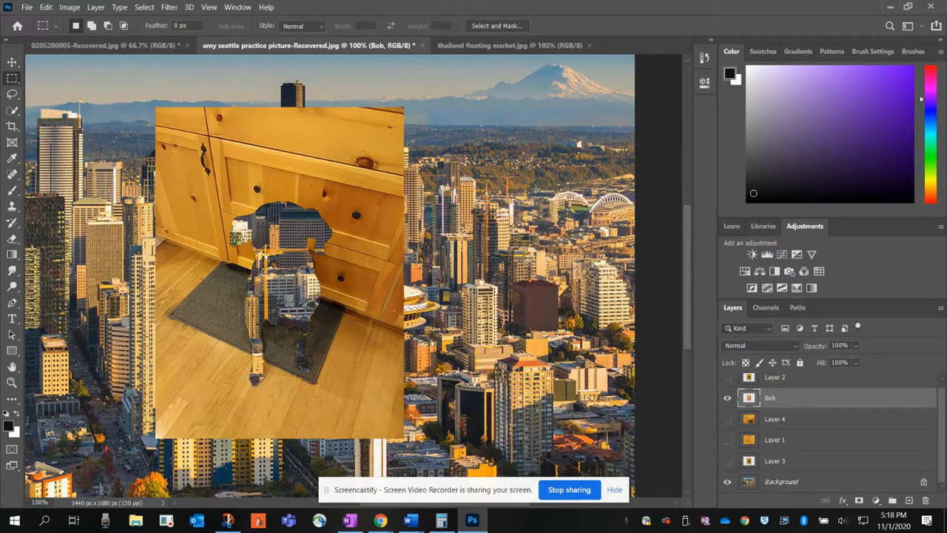
key("ctrl+v")
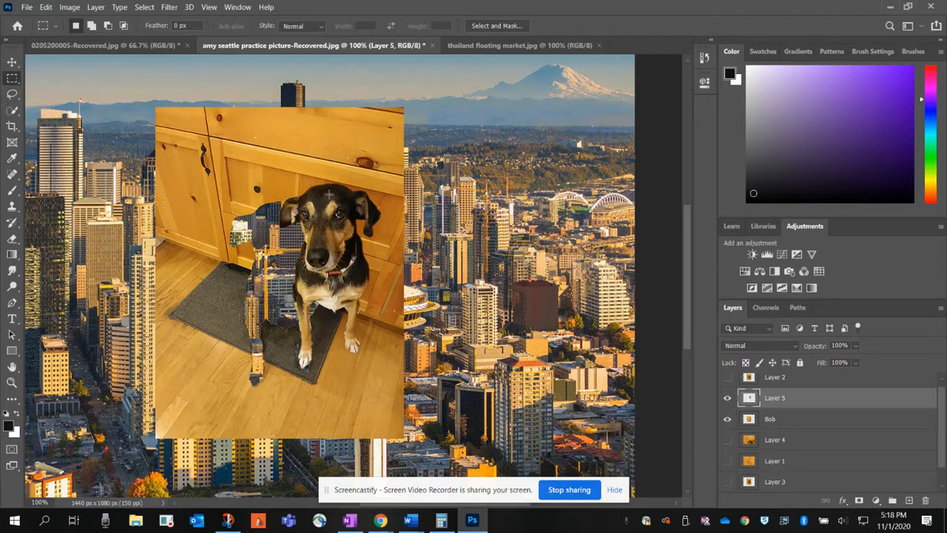
double_click(775, 397)
type("new bob")
Step: Move the dog cutout off the kitchen photo to the city area beneath the mountain, and hide the Bob layer
left_click(12, 62)
left_click_drag(323, 236, 403, 244)
left_click_drag(419, 210, 561, 142)
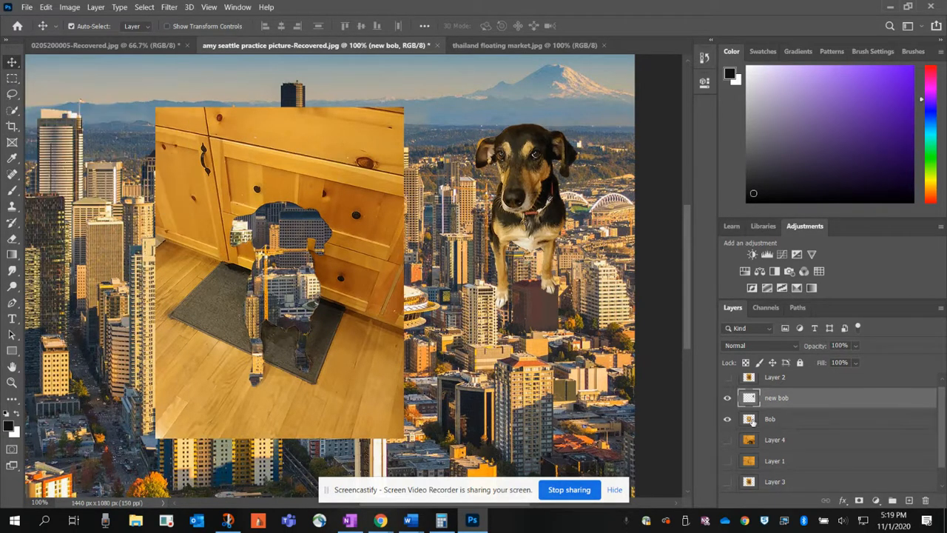
left_click(728, 420)
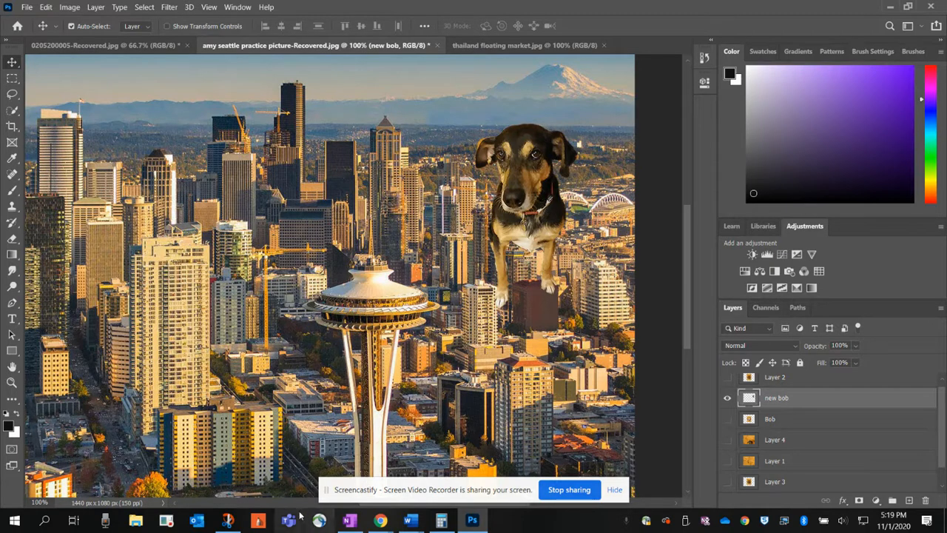
Step: Move the dog cutout to the sky above the dark building in the picture's upper-left corner
left_click(11, 382)
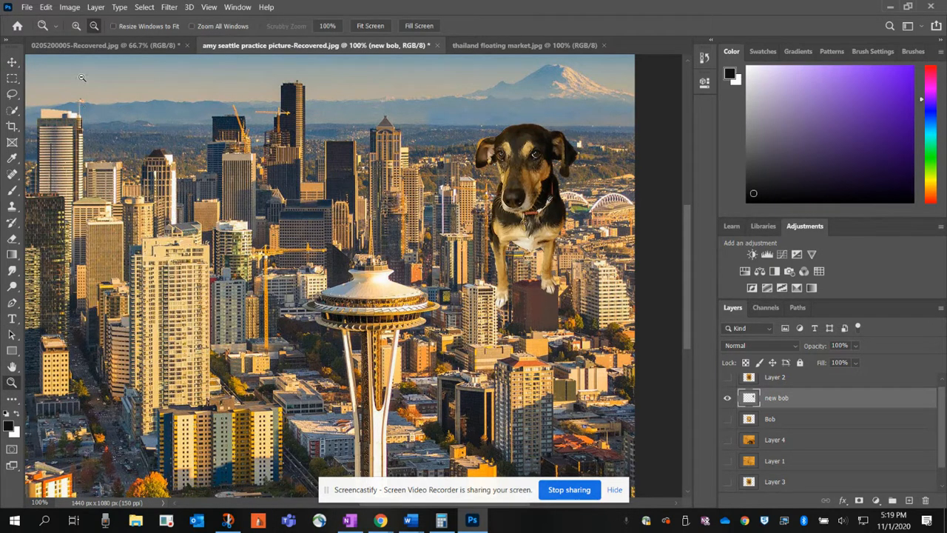
left_click(116, 145)
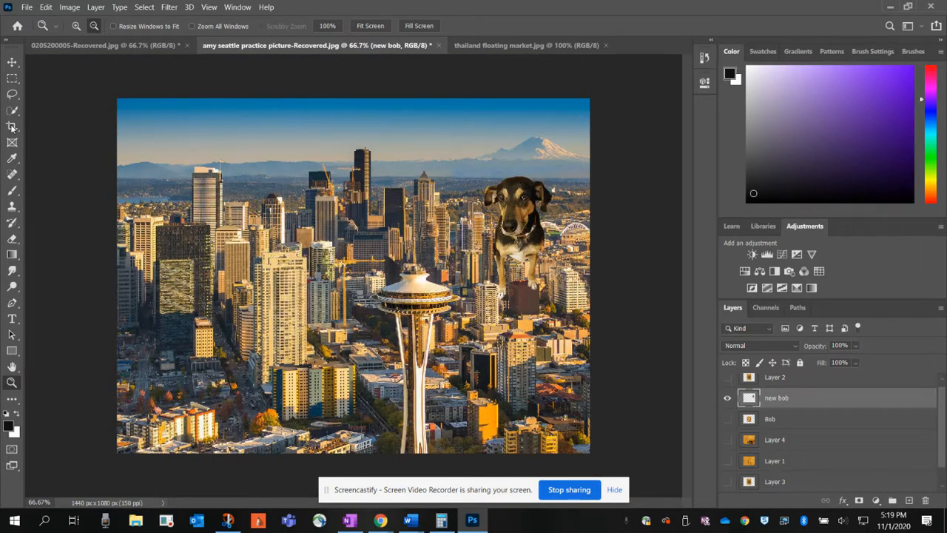
left_click(12, 62)
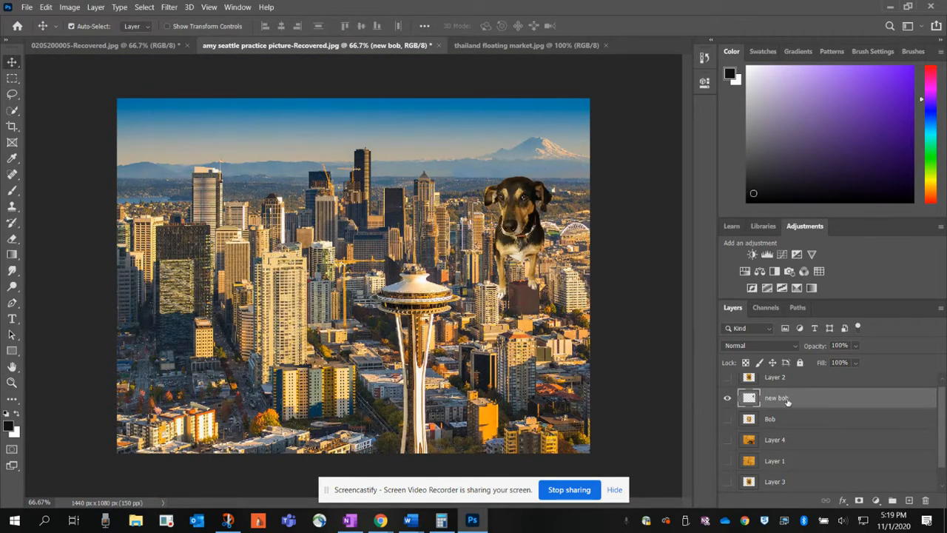
left_click_drag(514, 224, 163, 156)
Step: Scale the dog cutout down slightly and move it to stand on the towers left of the tallest skyscraper
left_click(45, 8)
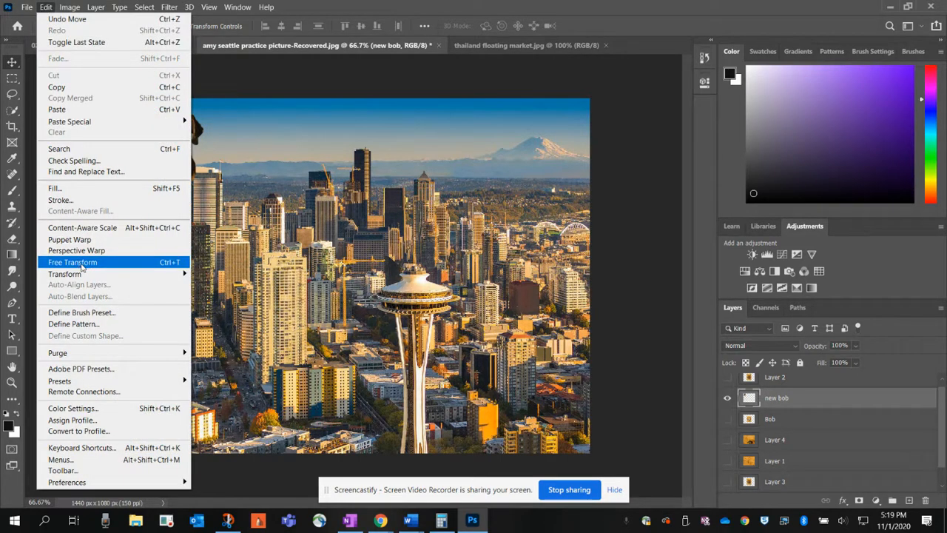
mouse_move(87, 275)
left_click(204, 290)
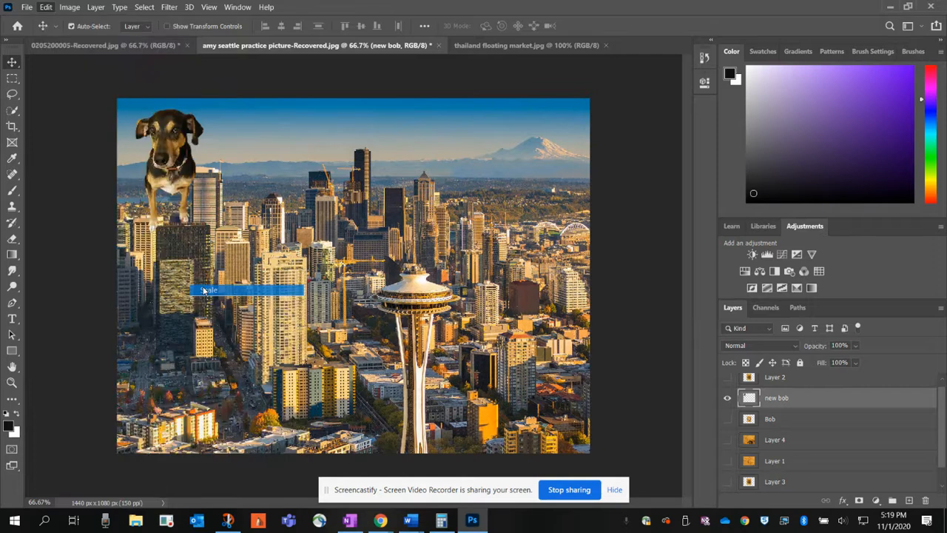
left_click_drag(204, 233, 190, 206)
left_click_drag(162, 159, 254, 157)
left_click(12, 78)
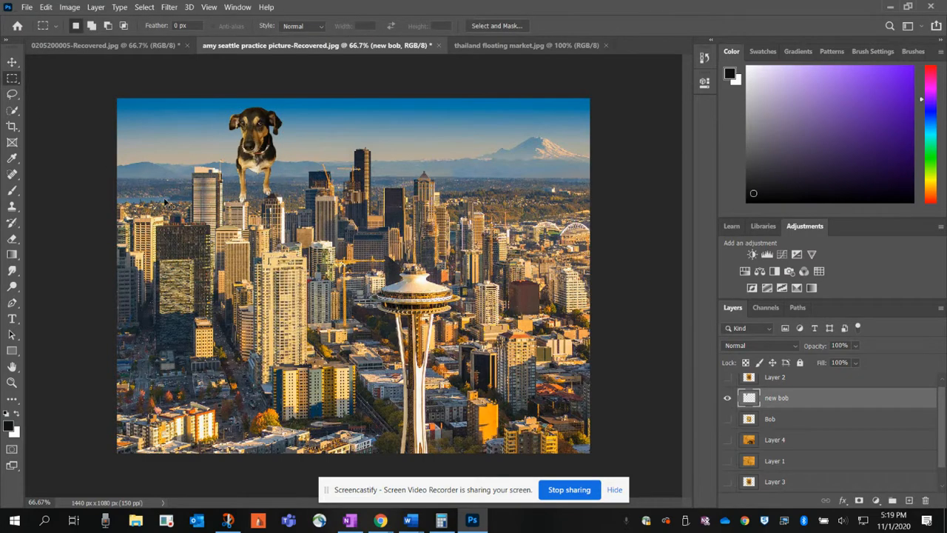
Step: Save the Seattle composite as a cloud document named with the author's first name followed by "bob in the city"
key("ctrl+s")
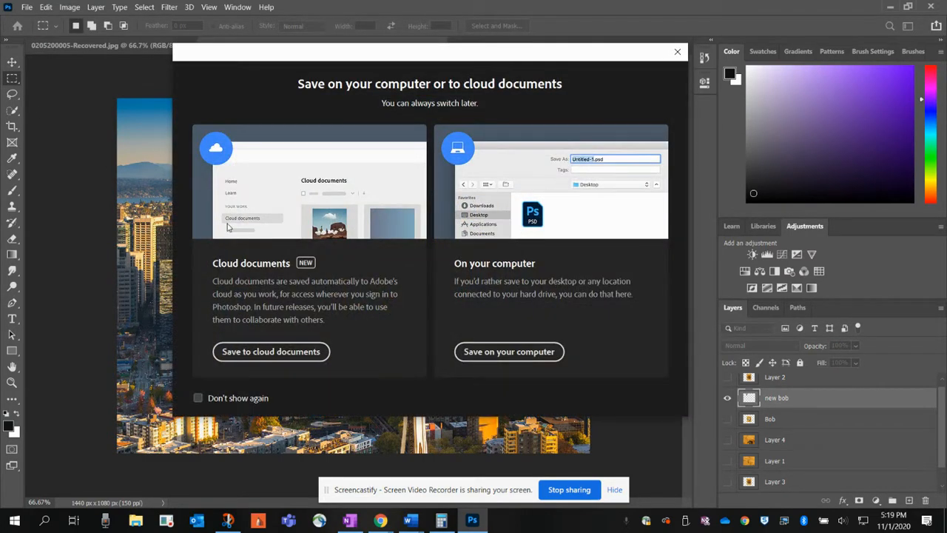
left_click(274, 352)
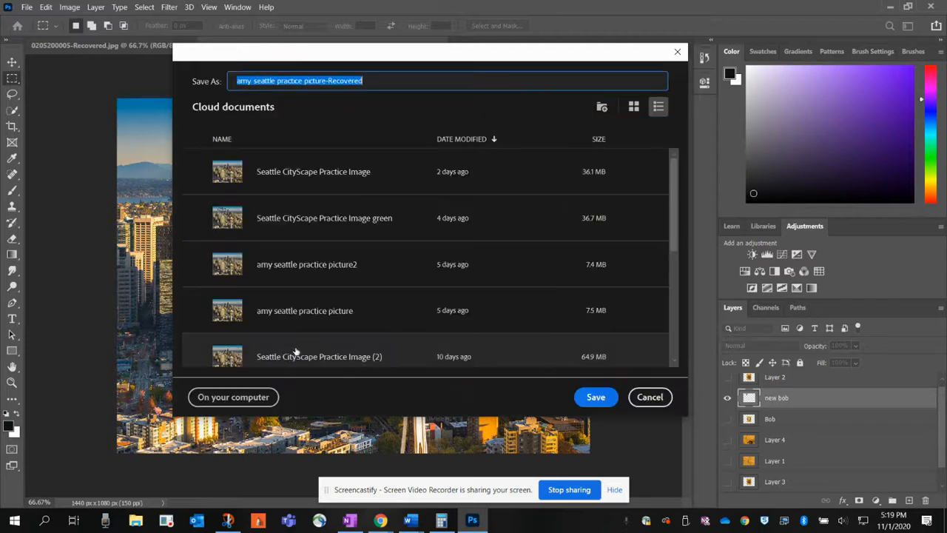
left_click(371, 82)
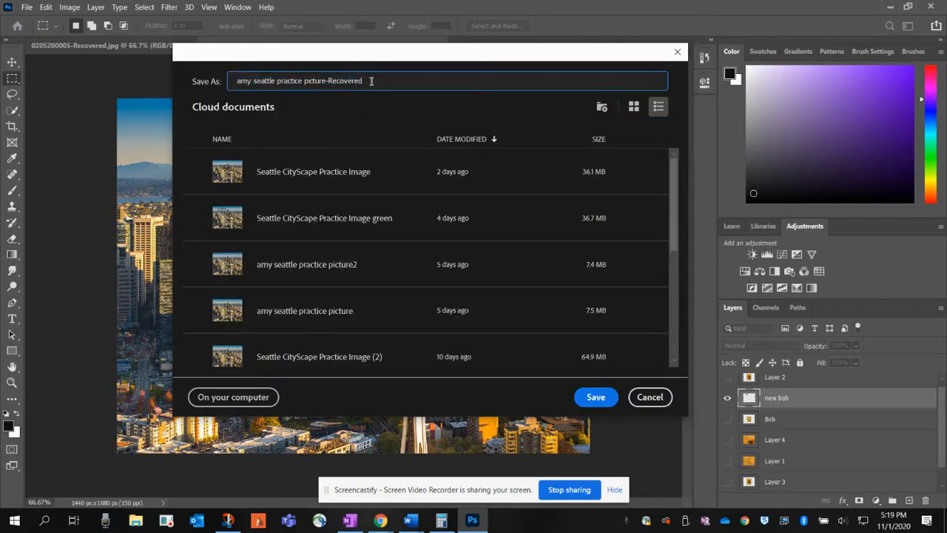
key("BackSpace")
key("BackSpace")
key("BackSpace")
key("BackSpace")
key("BackSpace")
key("BackSpace")
key("BackSpace")
key("BackSpace")
key("BackSpace")
key("BackSpace")
key("BackSpace")
key("BackSpace")
key("BackSpace")
key("BackSpace")
key("BackSpace")
key("BackSpace")
key("BackSpace")
key("BackSpace")
key("BackSpace")
key("BackSpace")
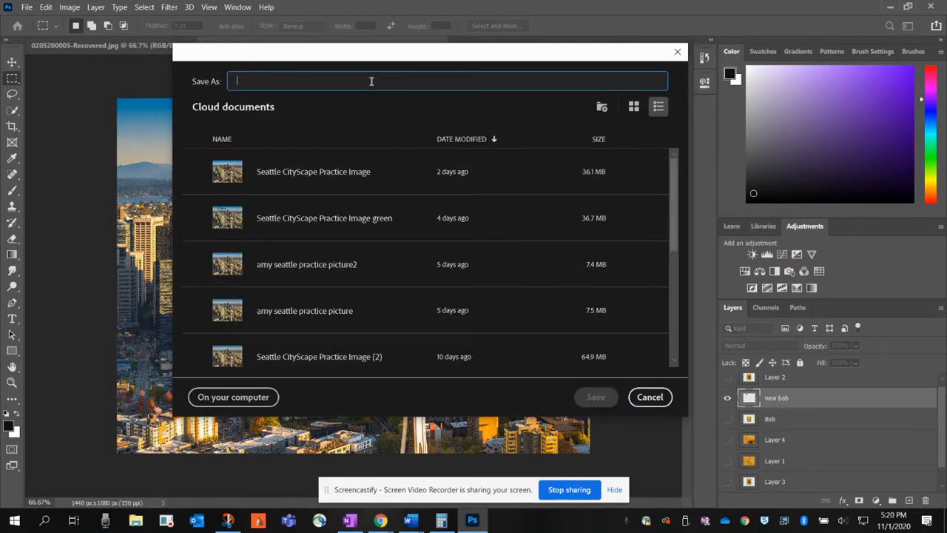
type("amy")
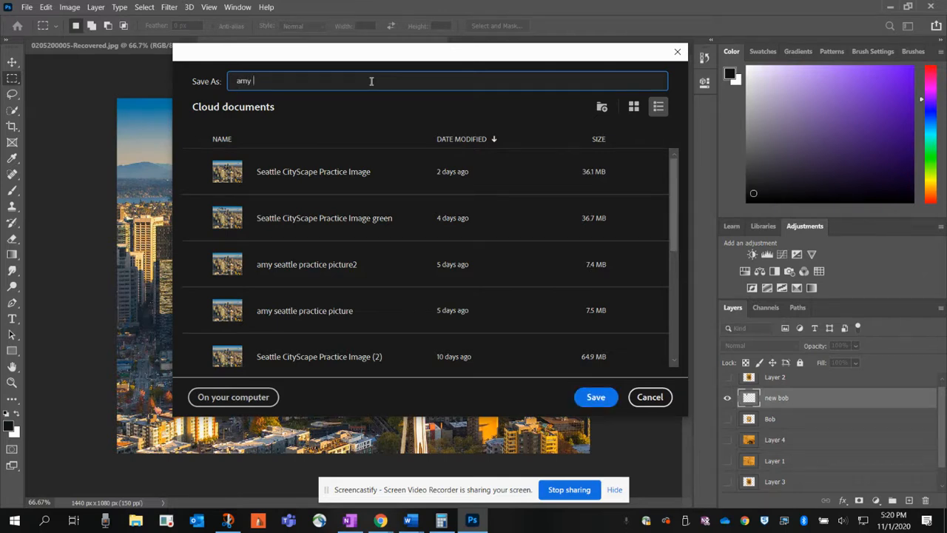
type(" bob in teh co")
type("ty")
type("he city")
left_click(609, 398)
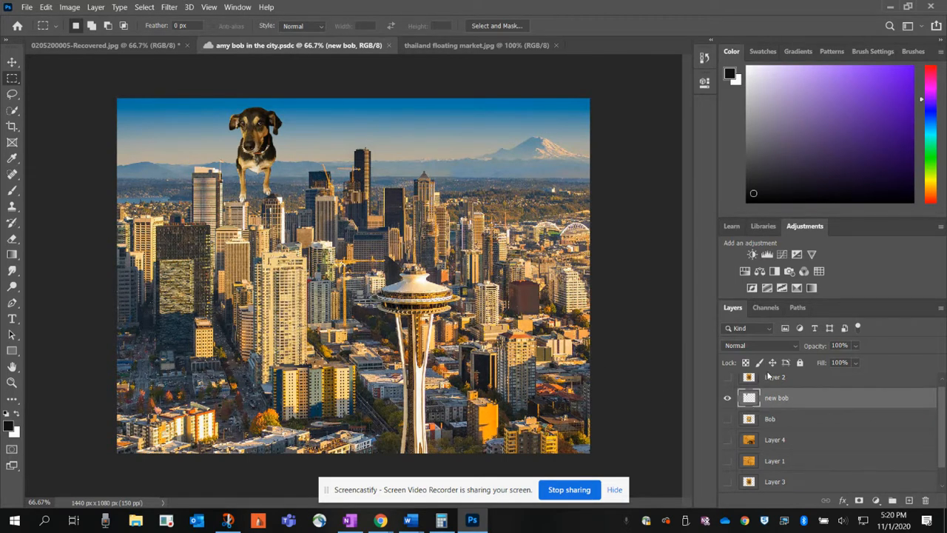
Step: View thailand floating market.jpg and return to the saved Seattle composite
left_click(442, 45)
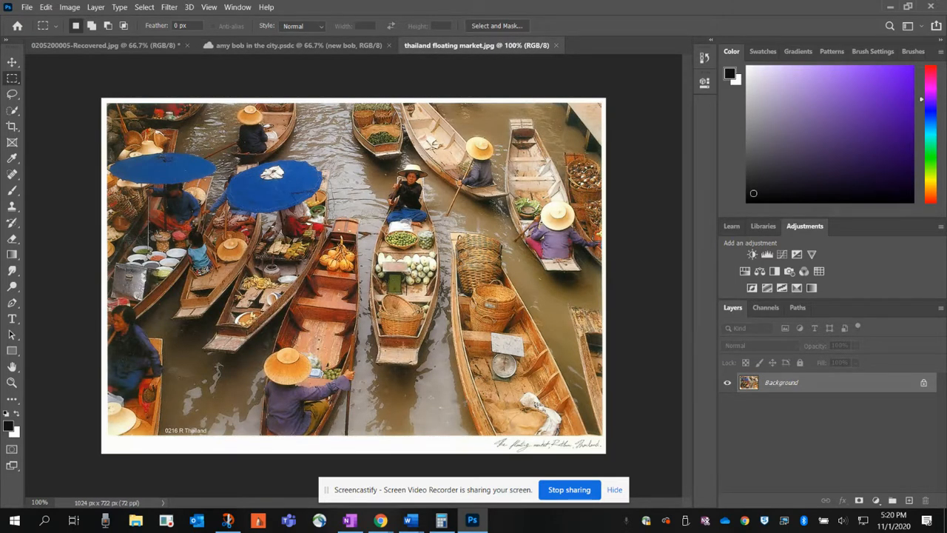
left_click(341, 49)
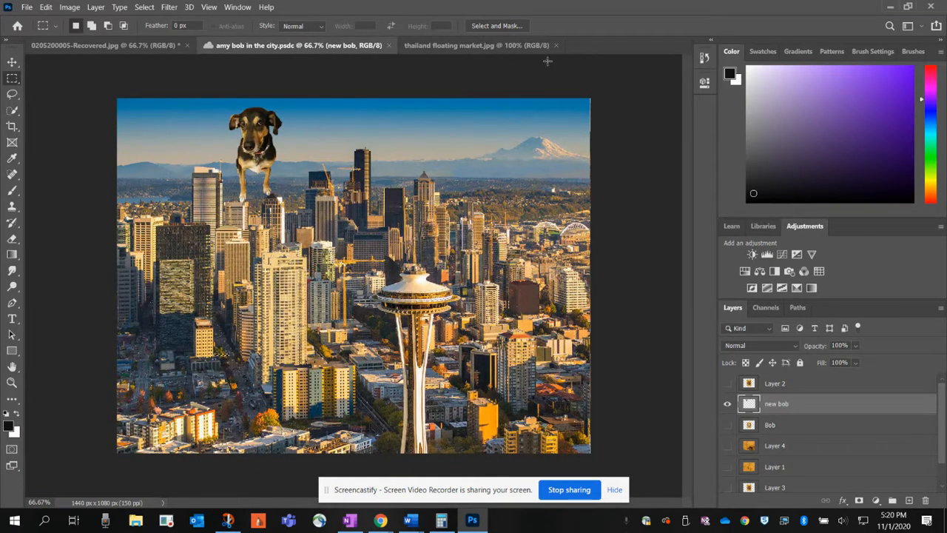
Step: Select the central boat with its vendor and produce in thailand floating market.jpg using the Object Selection tool
left_click(475, 49)
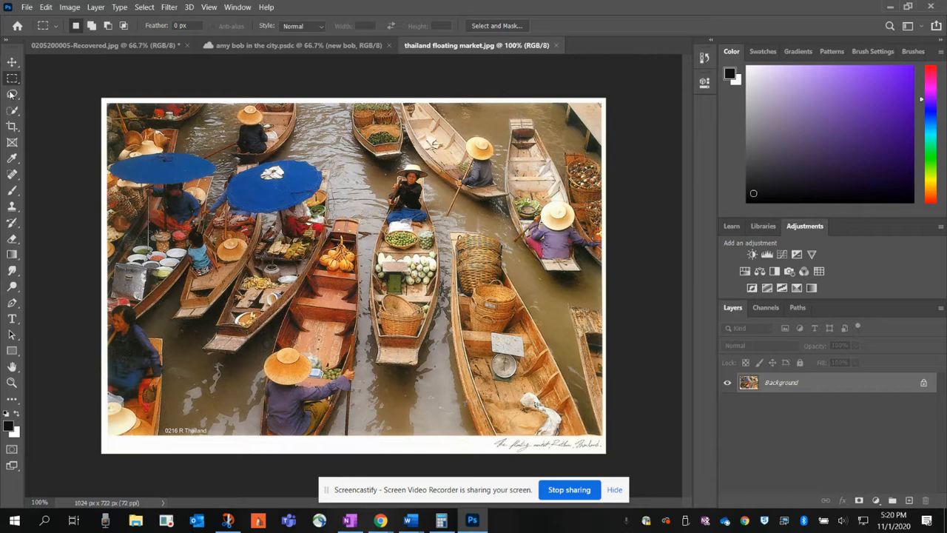
left_click(17, 114)
right_click(16, 114)
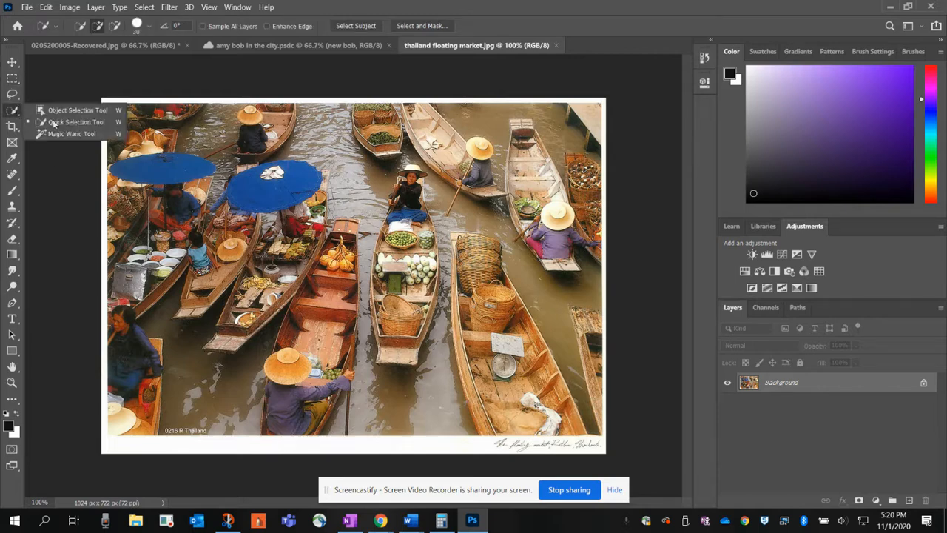
left_click(59, 109)
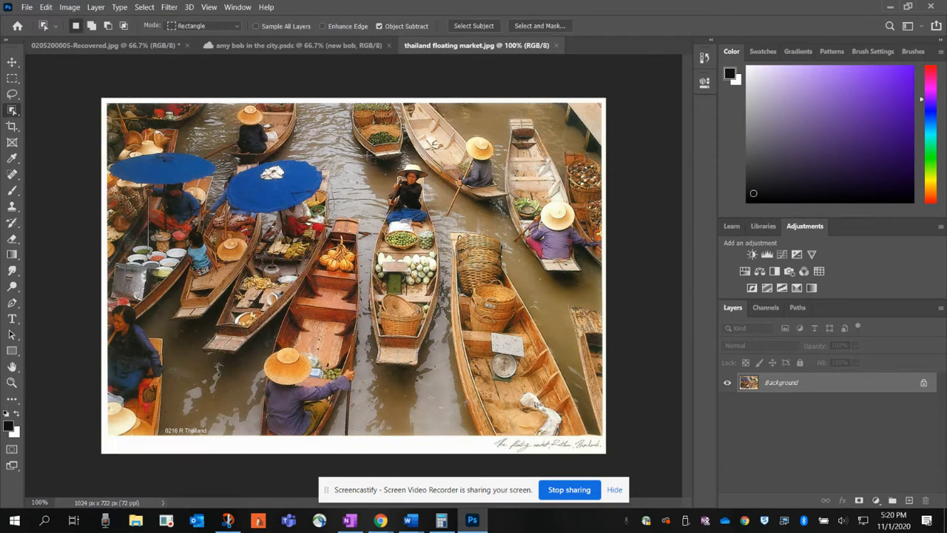
left_click_drag(377, 162, 440, 377)
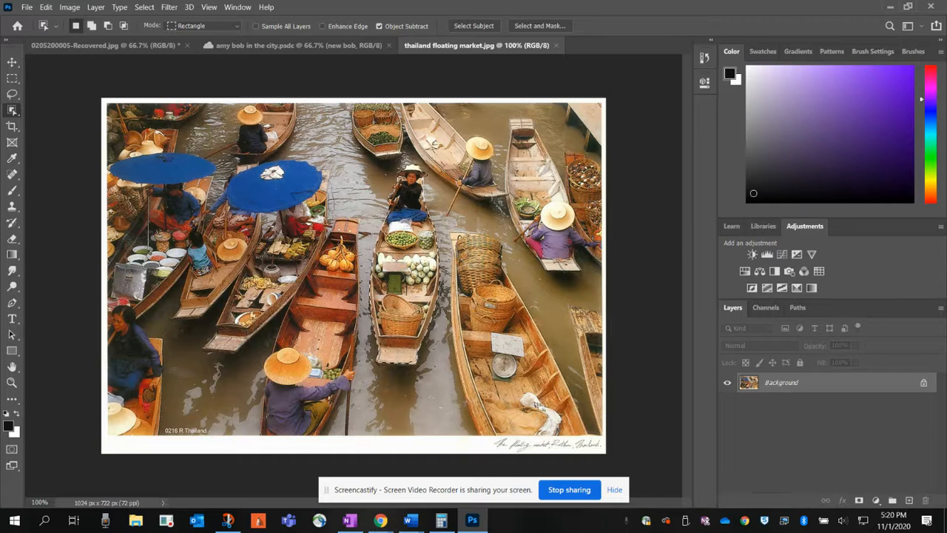
Step: Paste the boat cutout into the Seattle composite and move it up over the lower part of the dark building
left_click(305, 45)
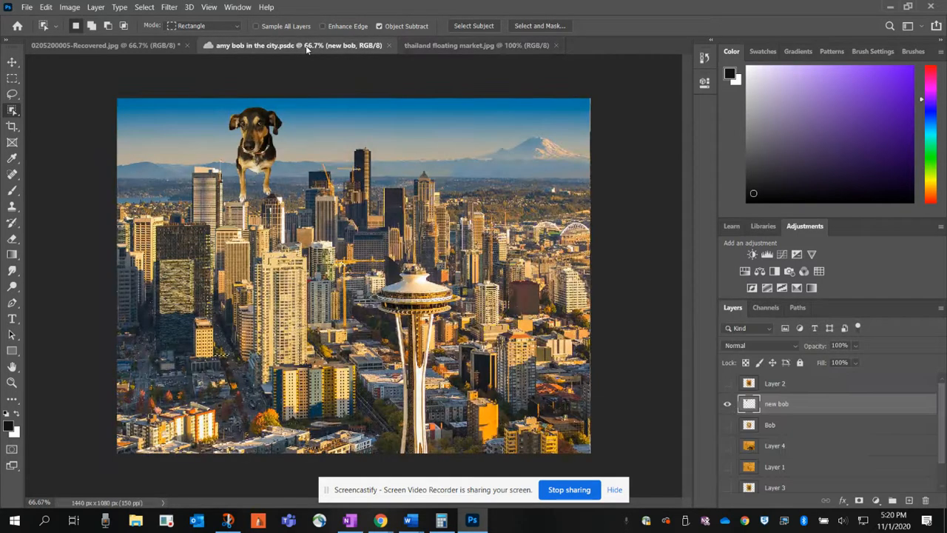
key("ctrl+v")
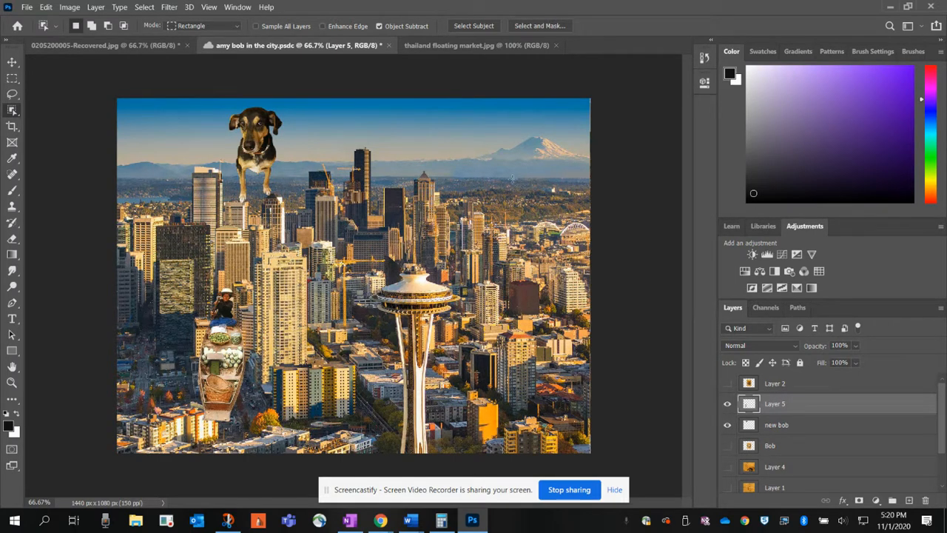
left_click(12, 63)
left_click_drag(225, 370, 203, 341)
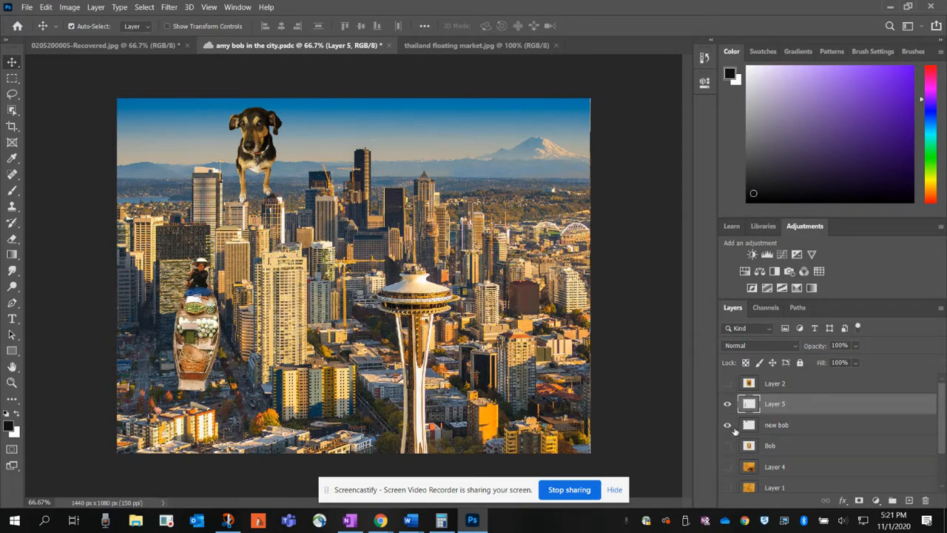
Step: Hide the new bob and Background layers so only the boat cutout is shown
left_click(730, 426)
scroll(771, 476, "down", 2)
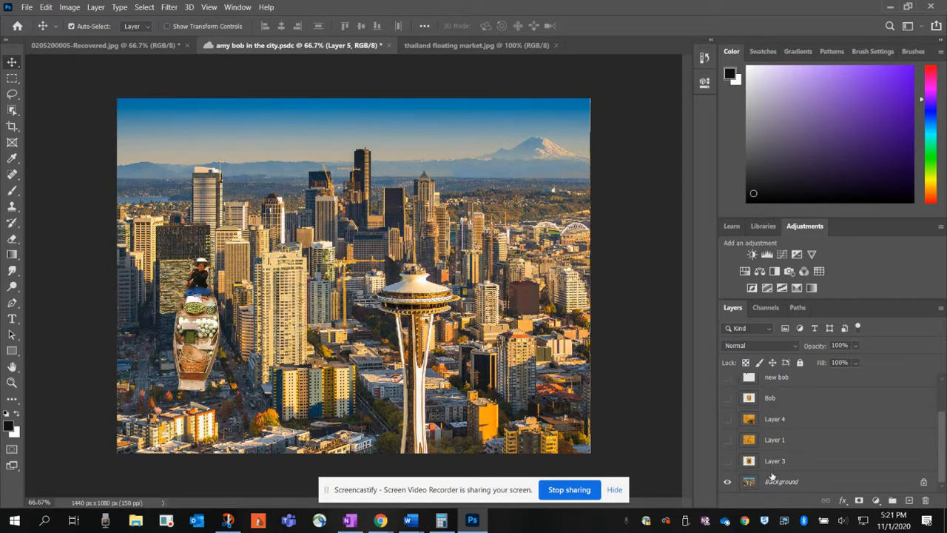
left_click(729, 482)
scroll(766, 414, "up", 2)
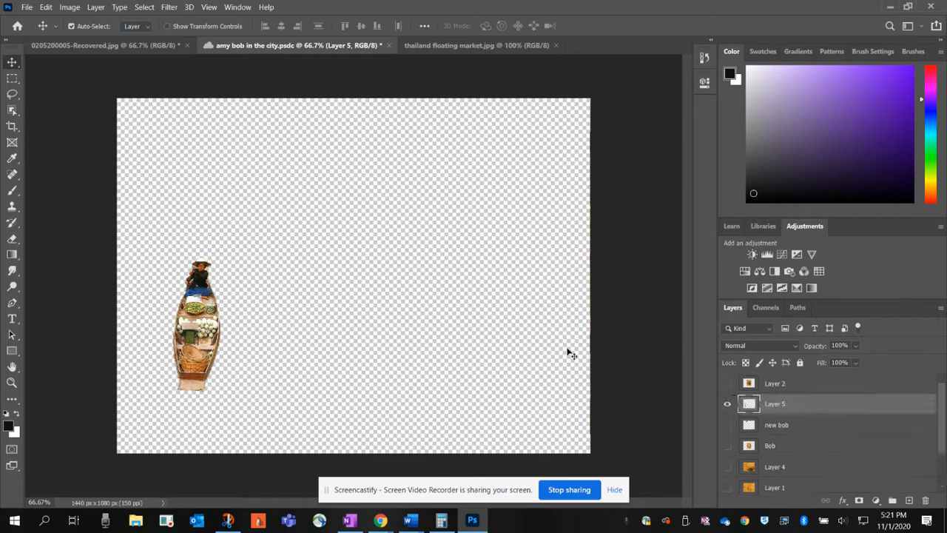
Step: Increase the boat cutout's vibrance and saturation with a Vibrance adjustment
left_click(69, 6)
mouse_move(82, 37)
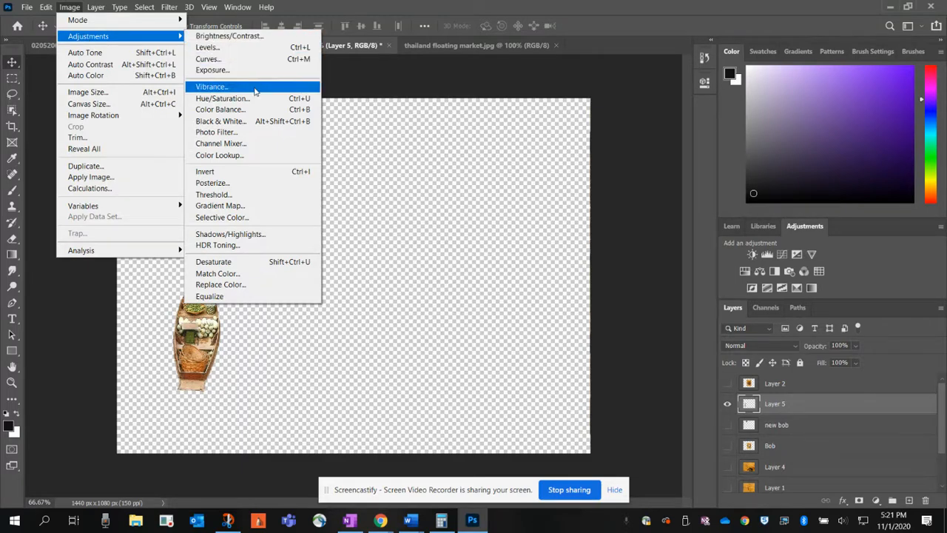
left_click(214, 87)
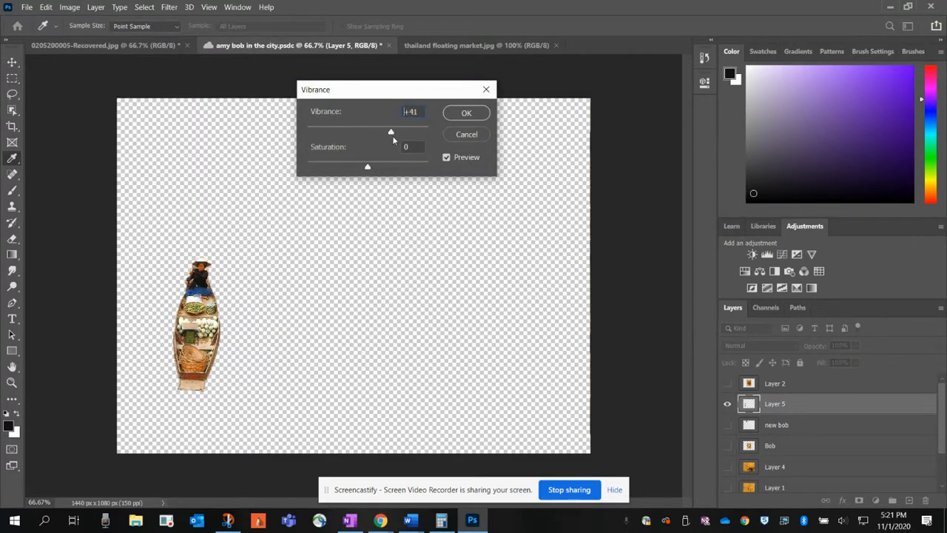
left_click_drag(414, 140, 411, 136)
left_click_drag(367, 168, 379, 170)
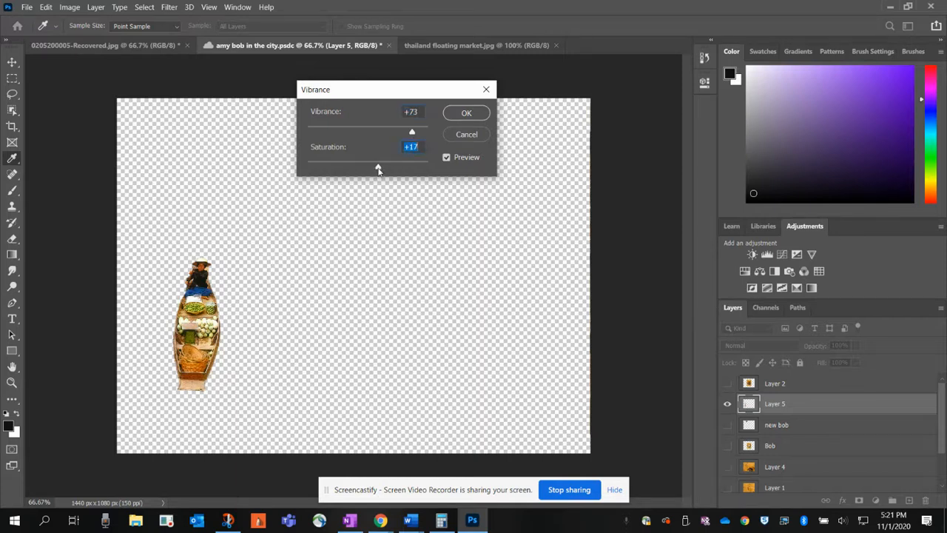
left_click(466, 112)
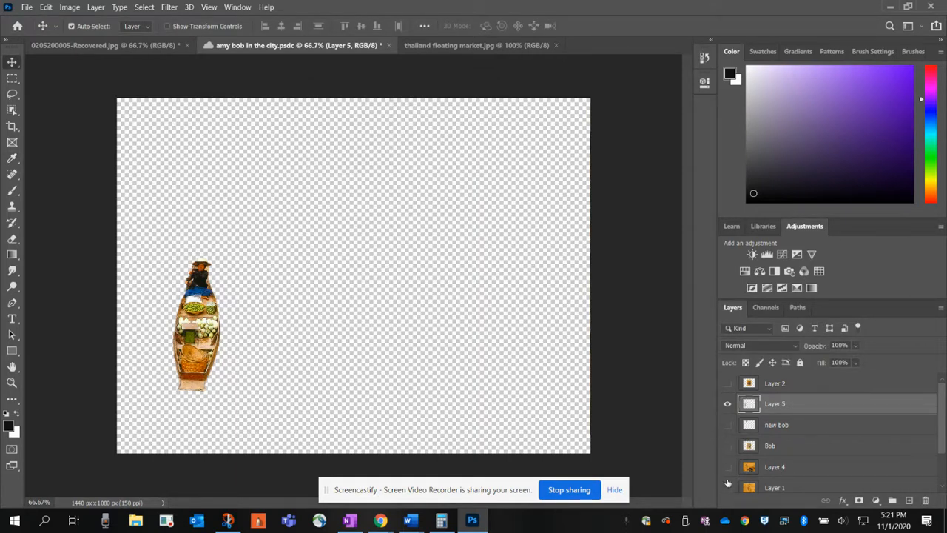
Step: Show the Background and new bob layers again
scroll(728, 482, "down", 3)
left_click(728, 482)
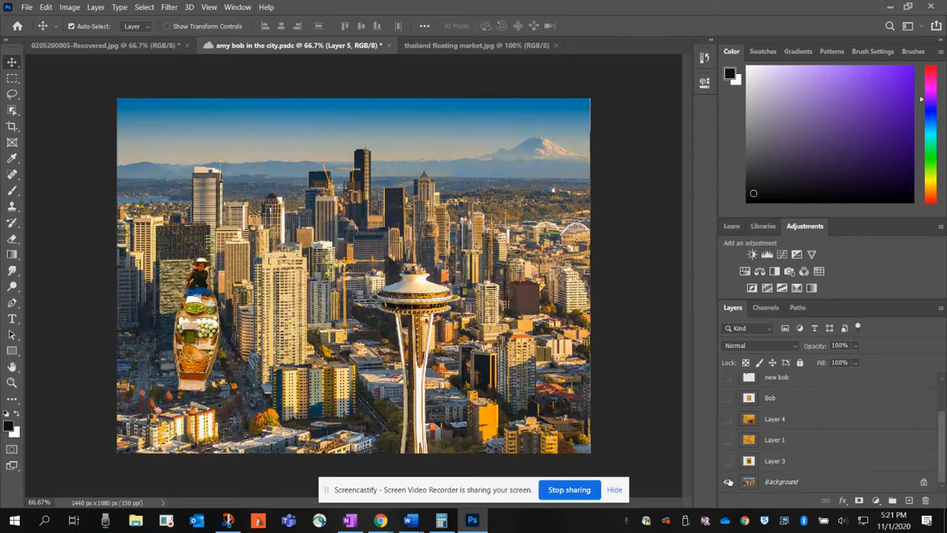
scroll(754, 442, "up", 1)
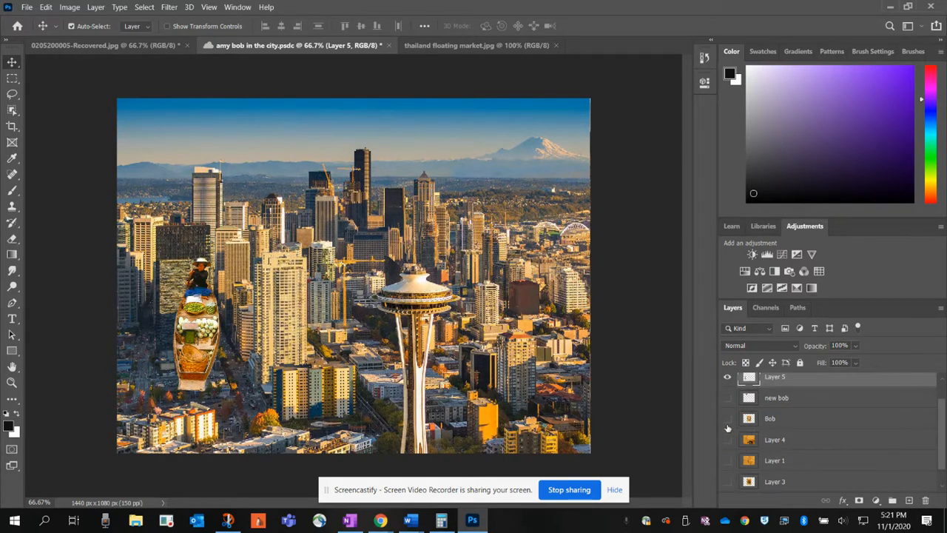
left_click(726, 398)
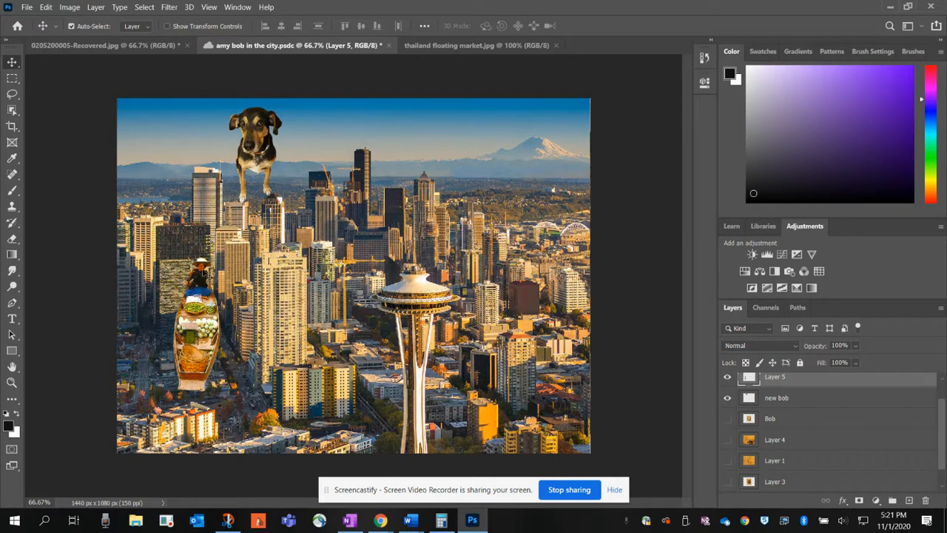
Step: Rotate the boat cutout about 26° counterclockwise and place it between the dark building and the tall pale tower
left_click_drag(189, 324, 169, 303)
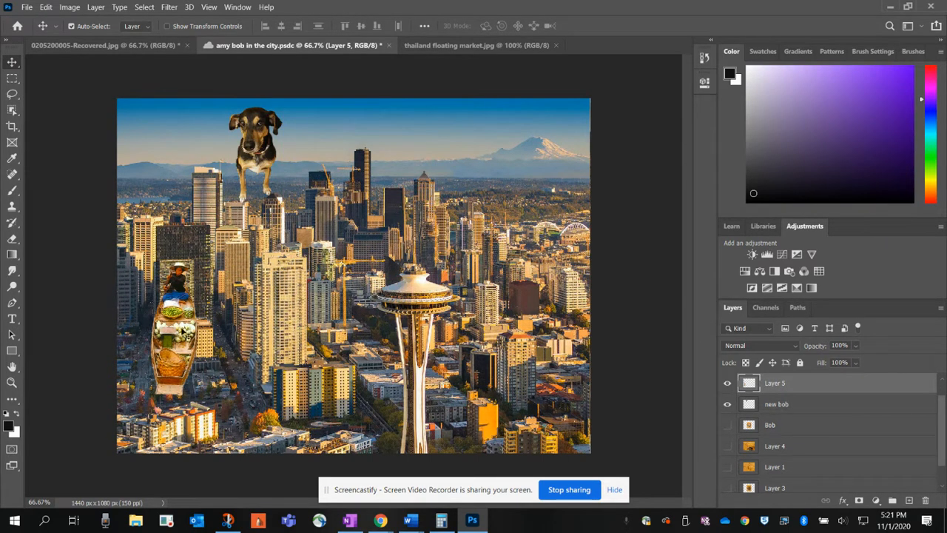
left_click(46, 9)
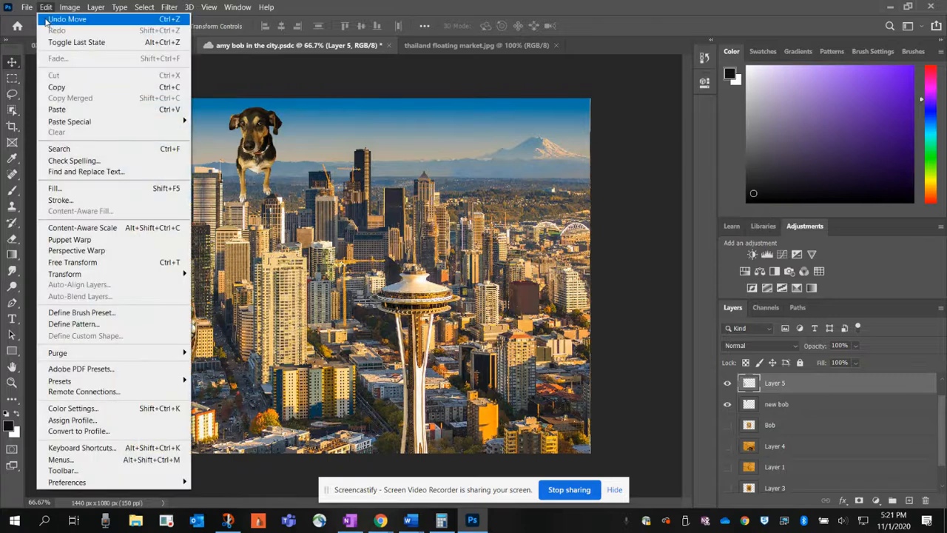
mouse_move(100, 274)
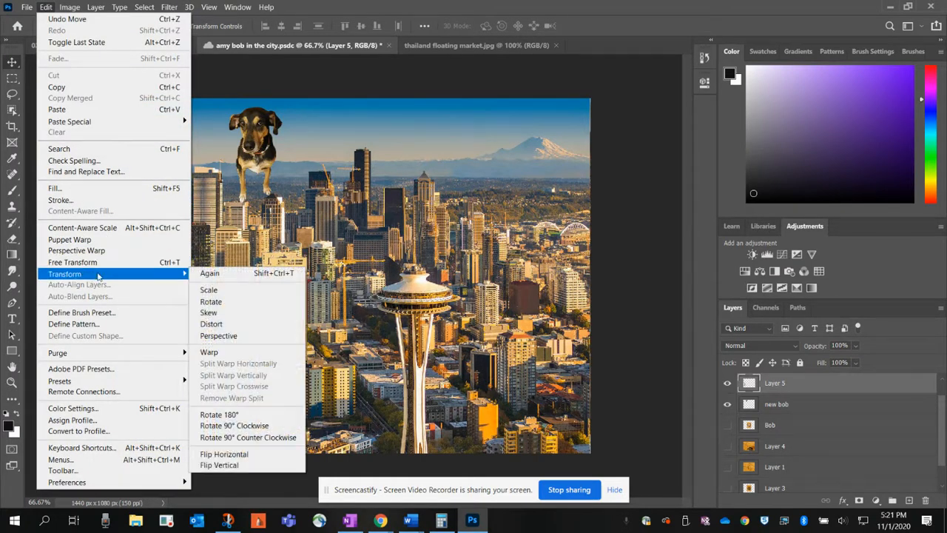
left_click(222, 323)
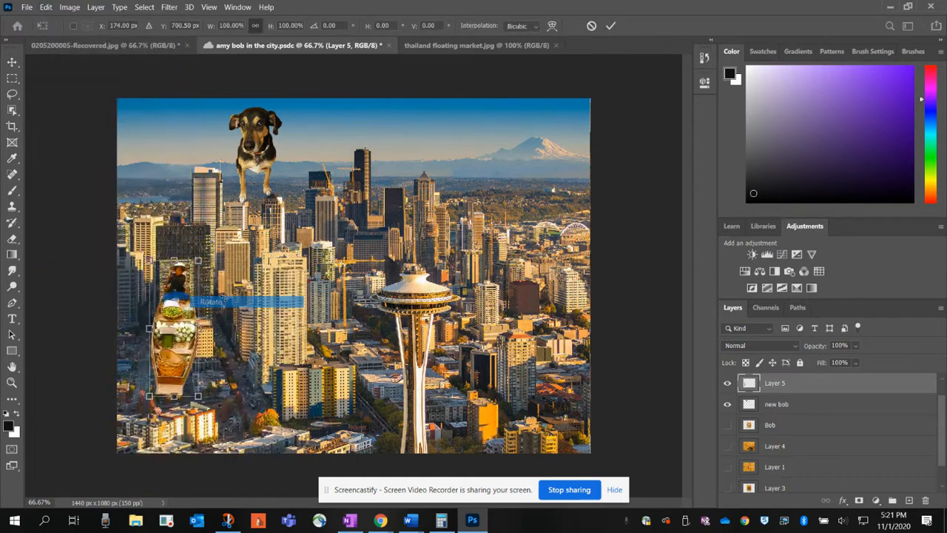
left_click_drag(205, 400, 229, 383)
left_click_drag(173, 290, 210, 273)
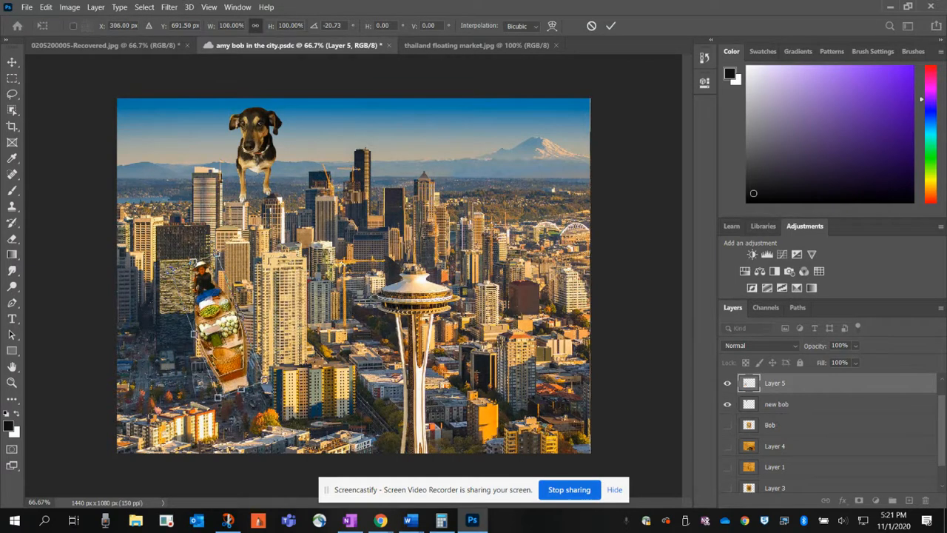
left_click_drag(264, 381, 277, 382)
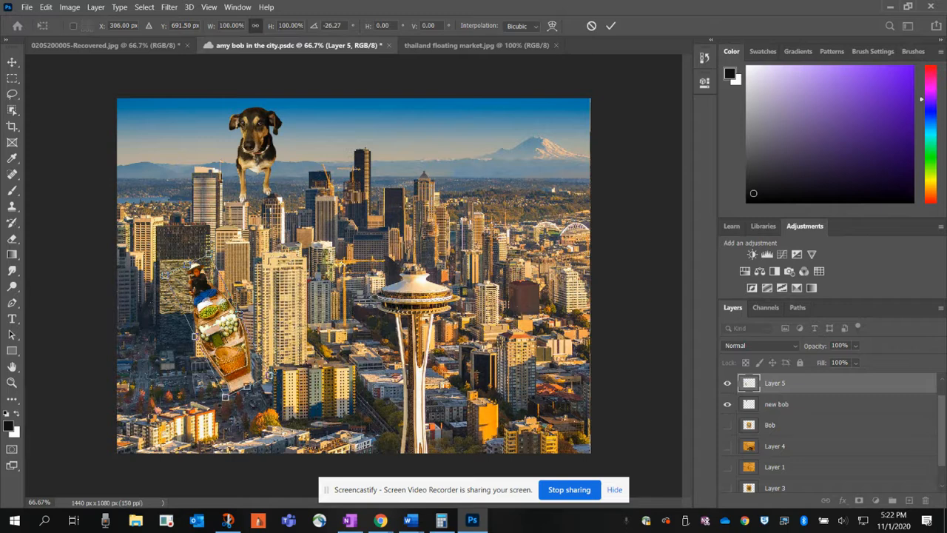
key("Return")
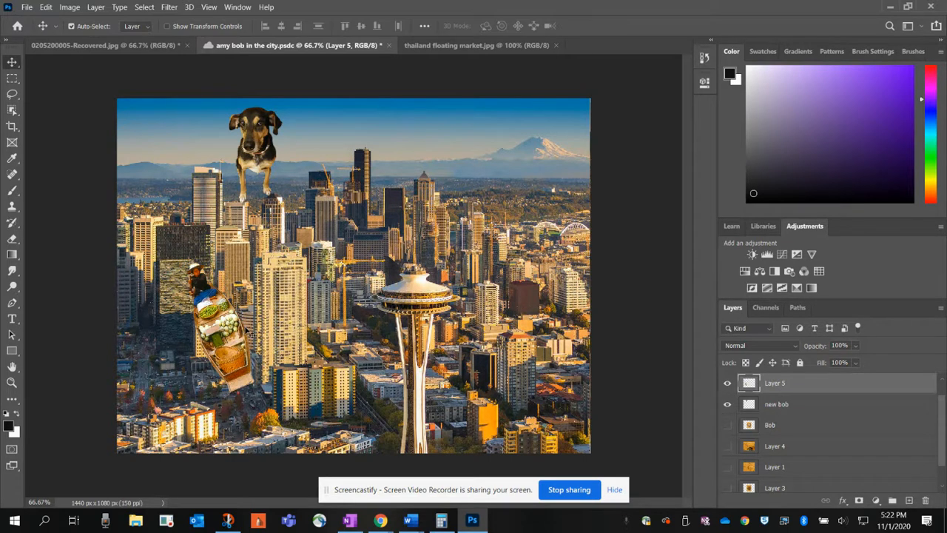
Step: Skew the boat cutout, stretching its near end downward to about 122.5% height with a vertical skew of about 23.3°
left_click(46, 8)
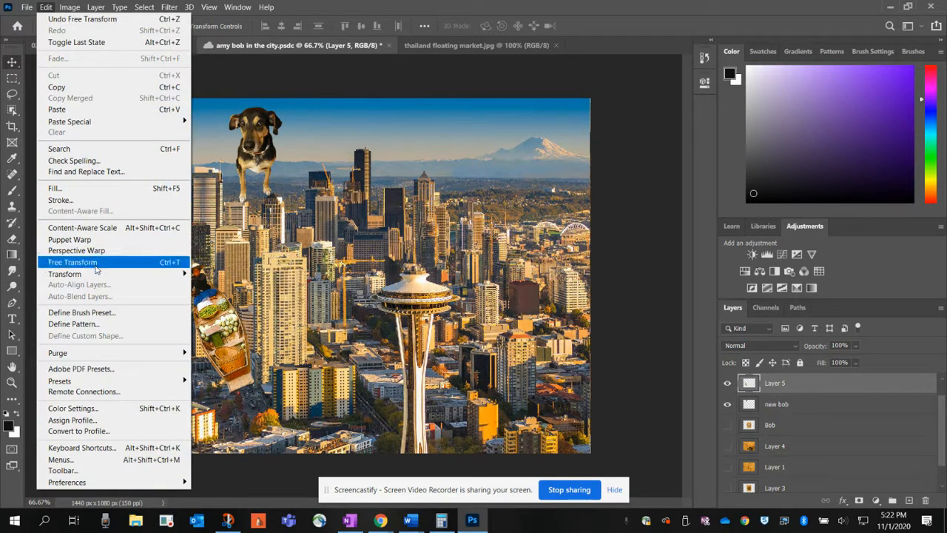
mouse_move(98, 274)
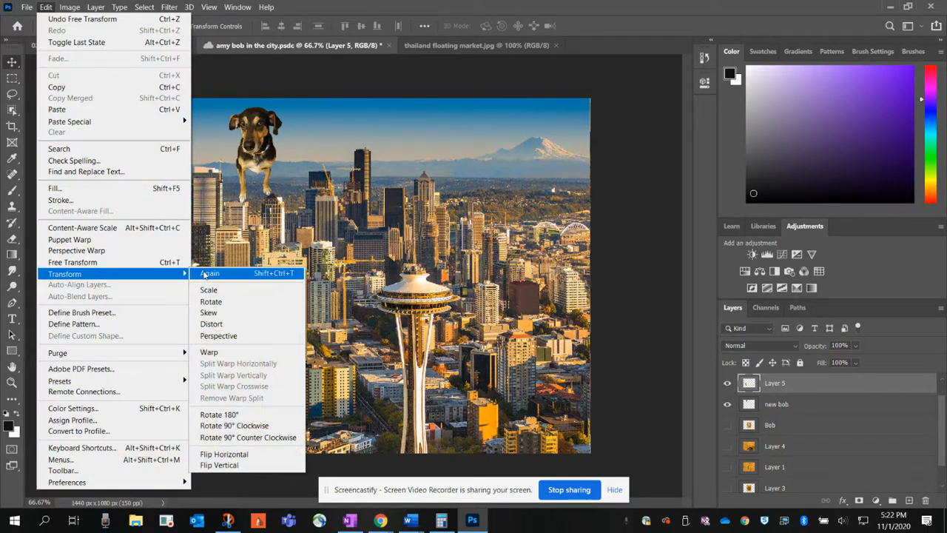
left_click(215, 314)
left_click_drag(185, 263, 199, 259)
left_click_drag(257, 397, 263, 427)
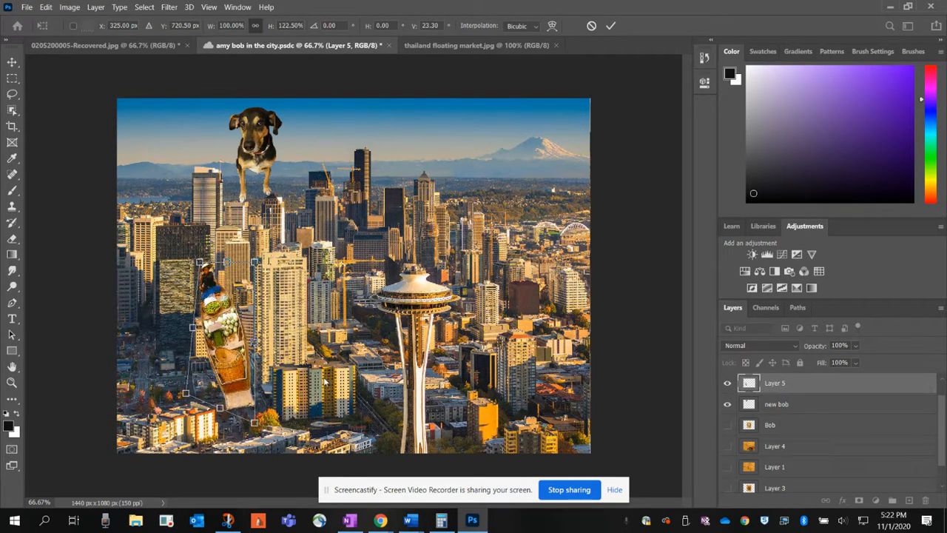
key("Return")
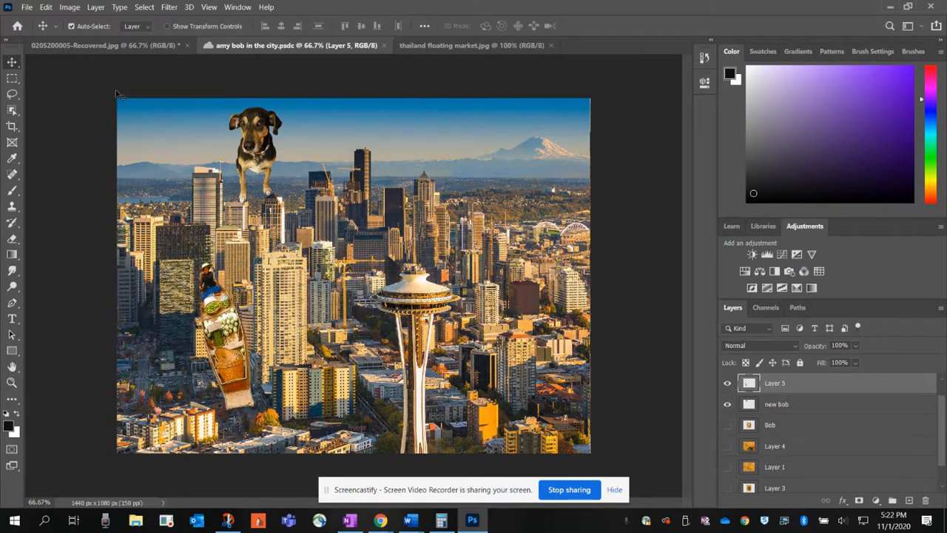
Step: Scale the boat cutout to about 58.6% and move it down to the street beside the tall pale tower's base
left_click(46, 7)
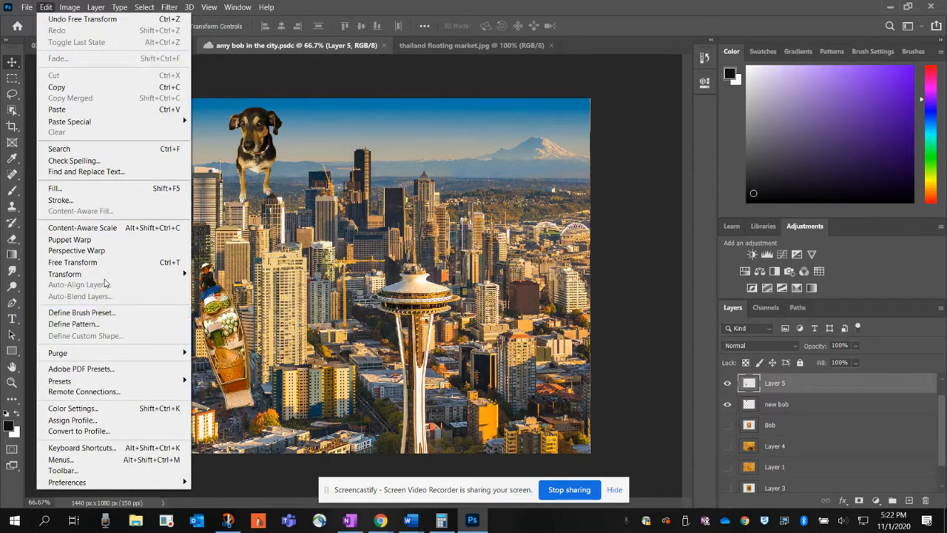
mouse_move(105, 275)
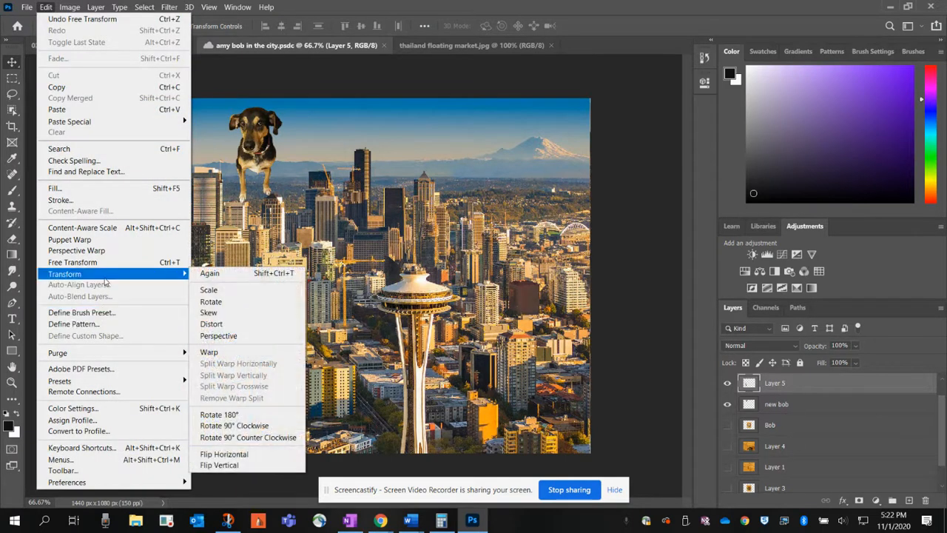
left_click(210, 302)
left_click_drag(254, 409, 230, 347)
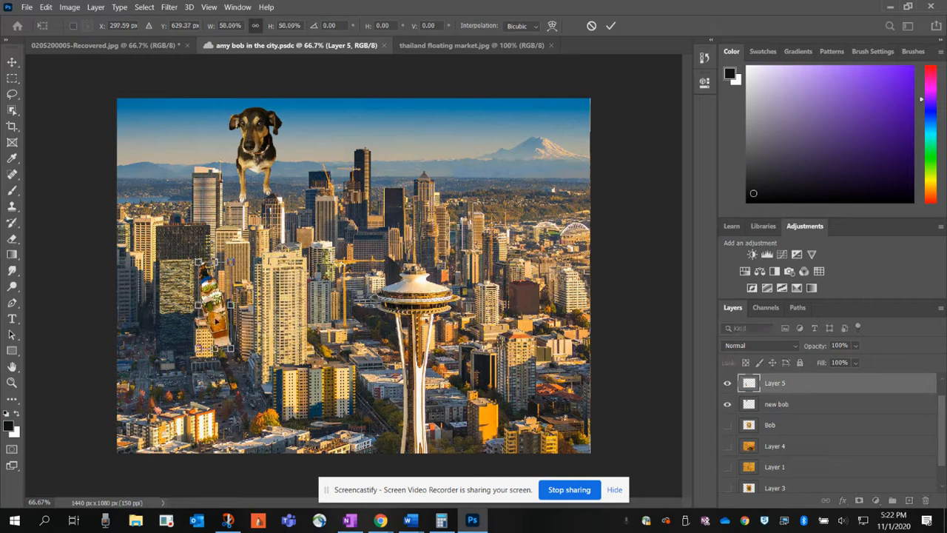
left_click_drag(223, 275, 222, 323)
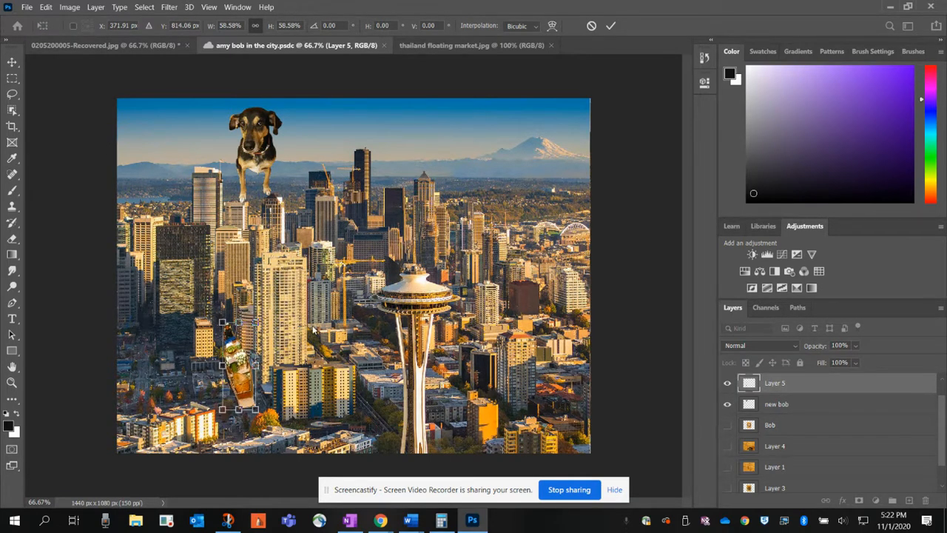
key("Return")
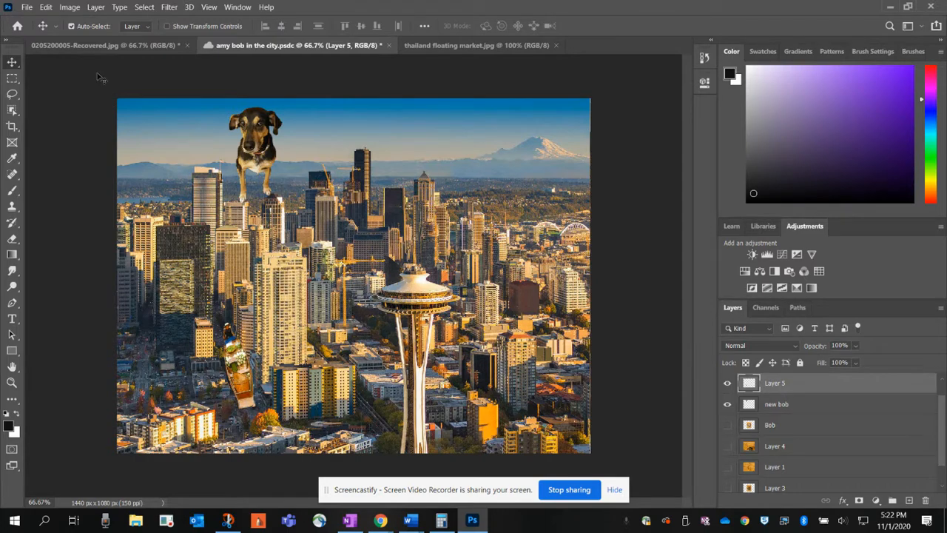
Step: Rotate the boat cutout about a further 7.9° counterclockwise to follow the street
left_click(46, 7)
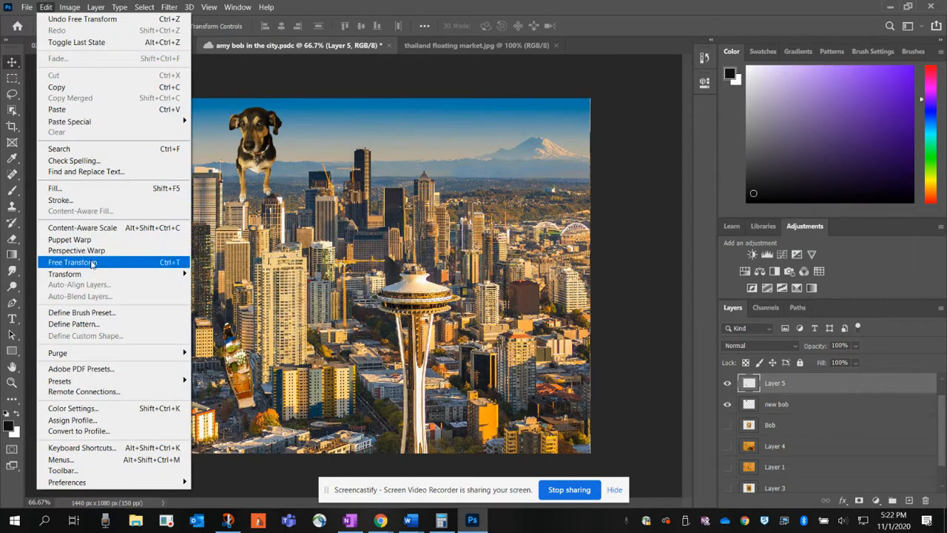
mouse_move(92, 272)
left_click(210, 301)
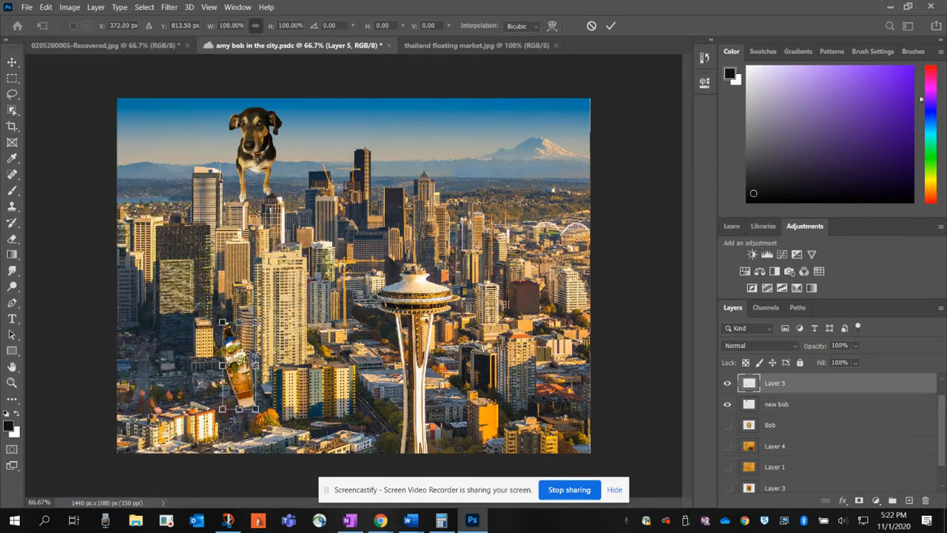
left_click_drag(206, 311, 218, 312)
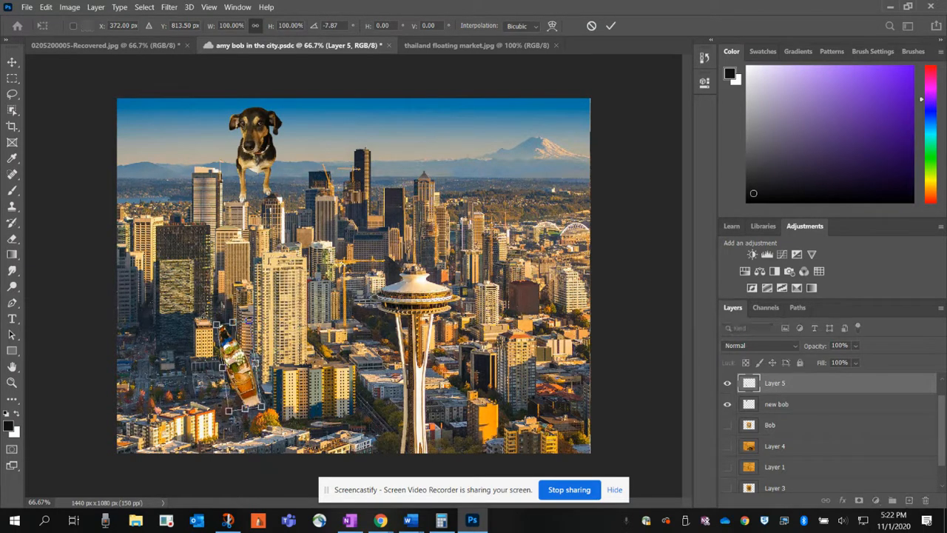
key("Return")
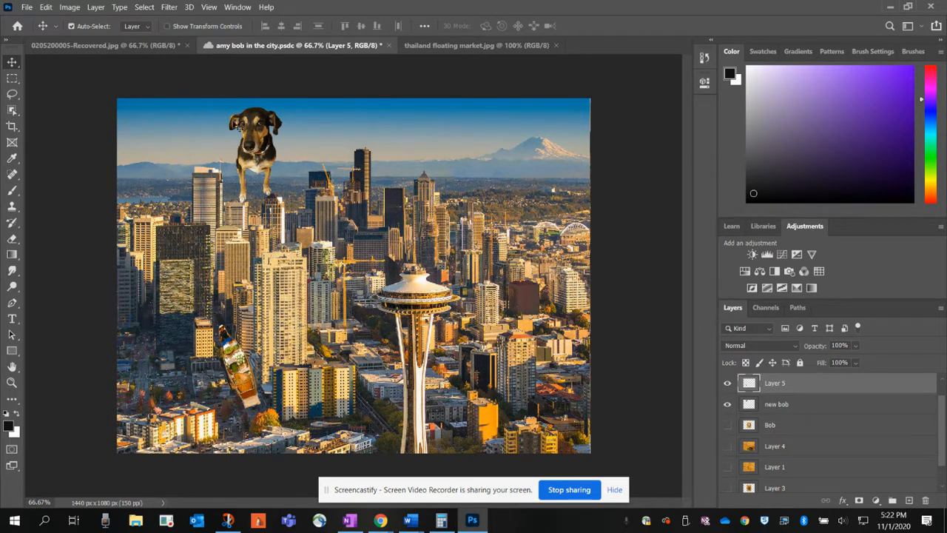
Step: Add a slight amount of uniform noise to the dog cutout on the new bob layer
left_click(12, 382)
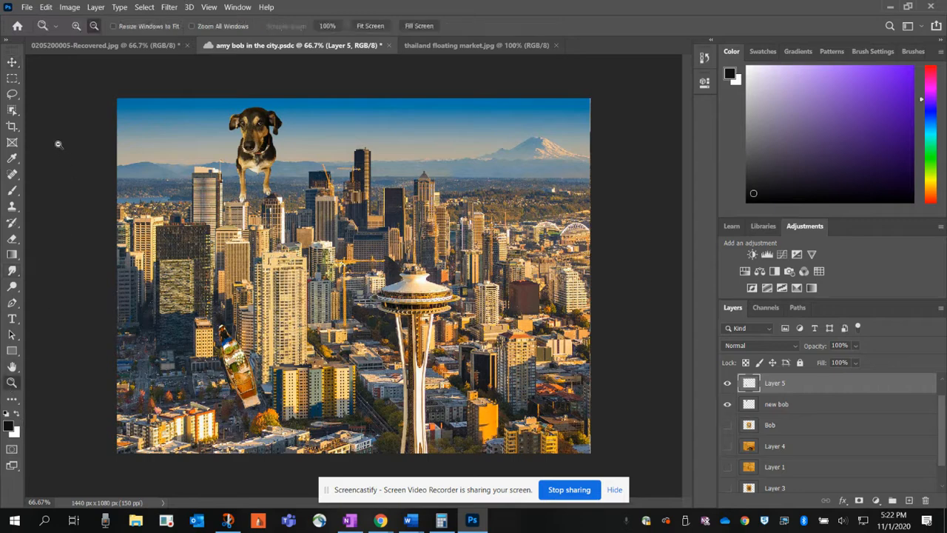
left_click(76, 26)
left_click(258, 135)
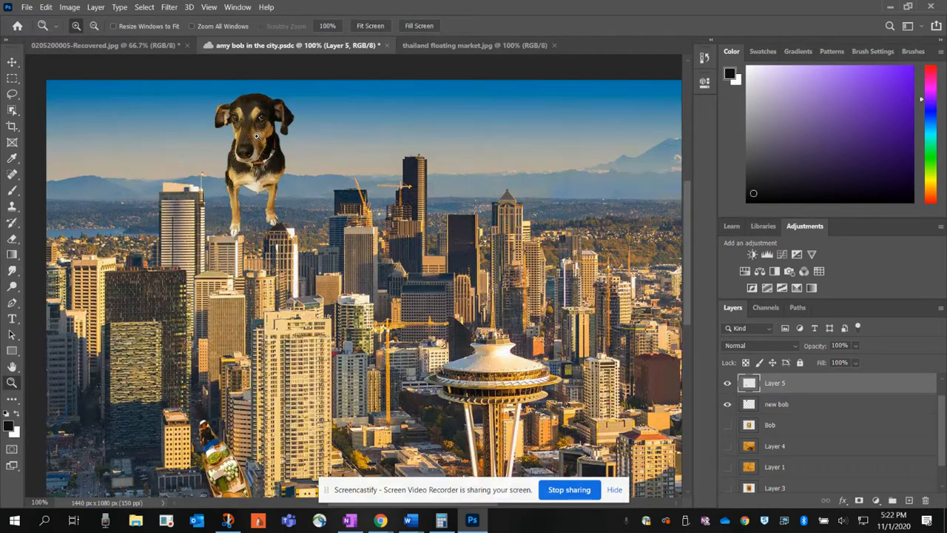
left_click(260, 142)
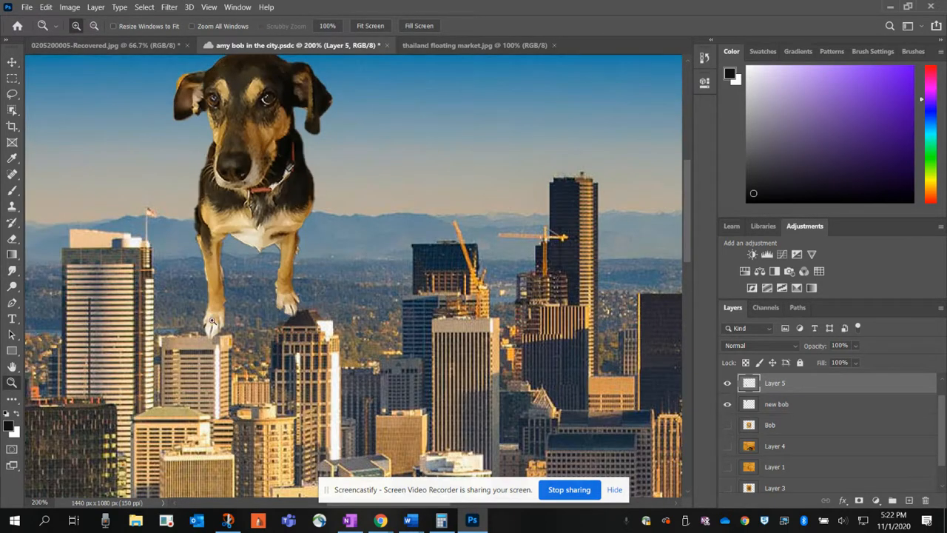
scroll(275, 244, "up", 2)
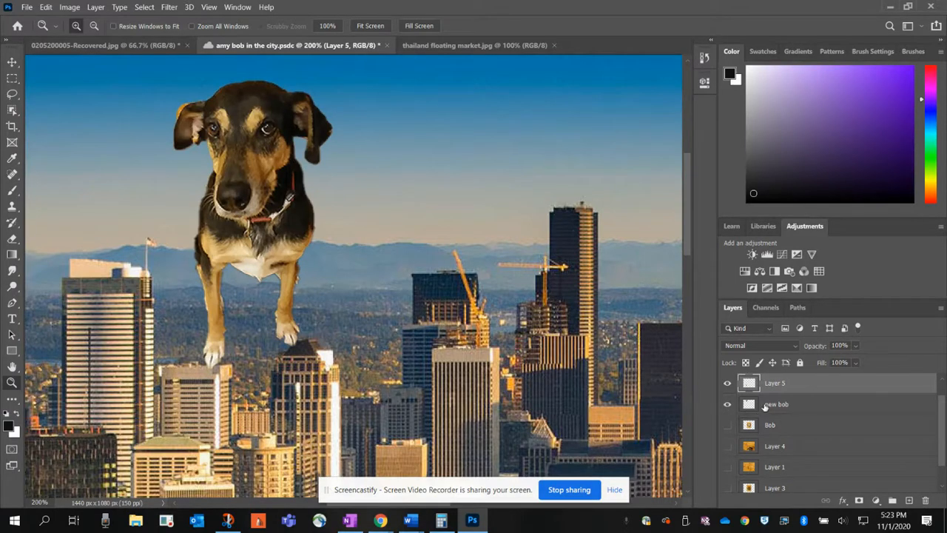
left_click(765, 405)
left_click(170, 9)
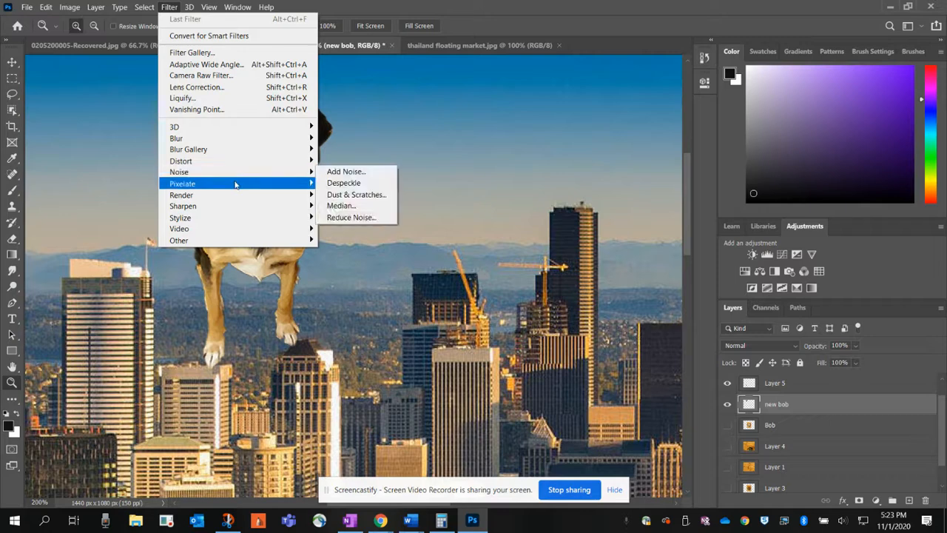
mouse_move(236, 185)
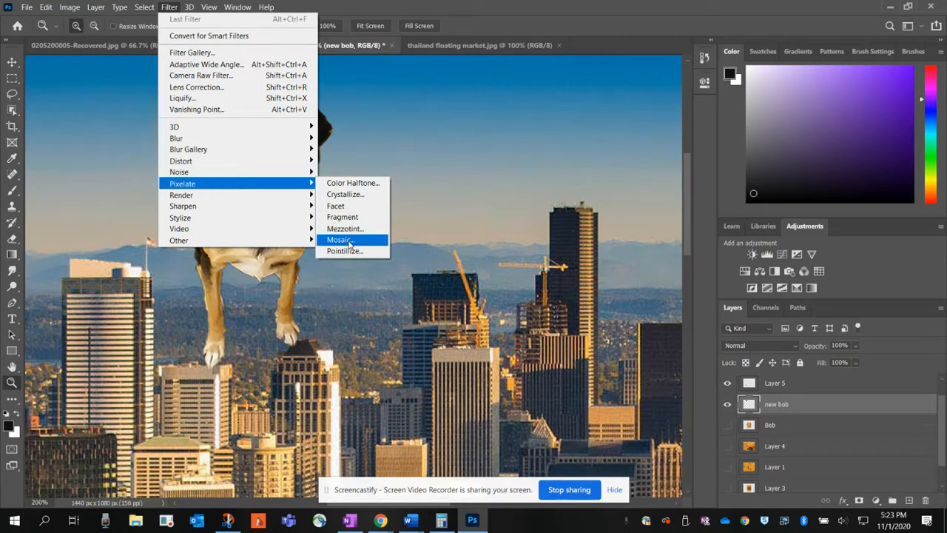
mouse_move(309, 213)
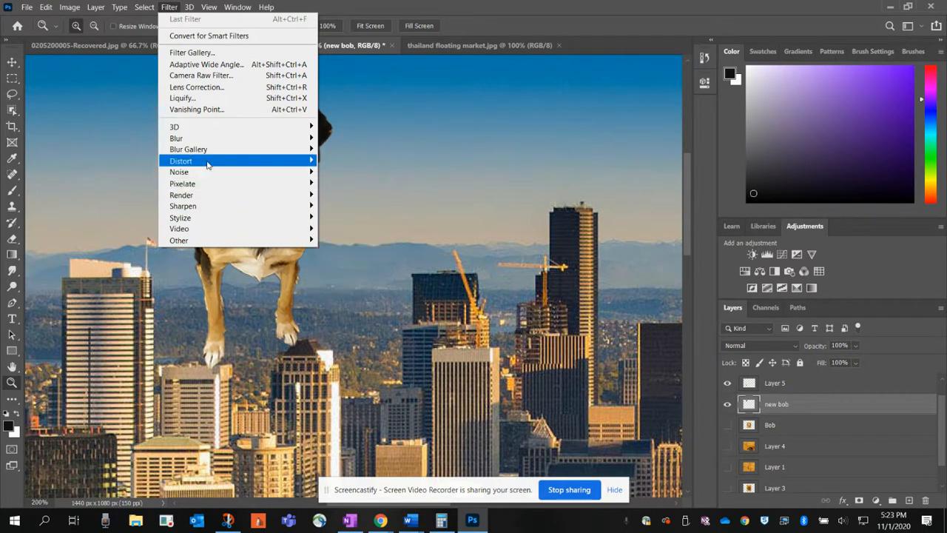
mouse_move(208, 164)
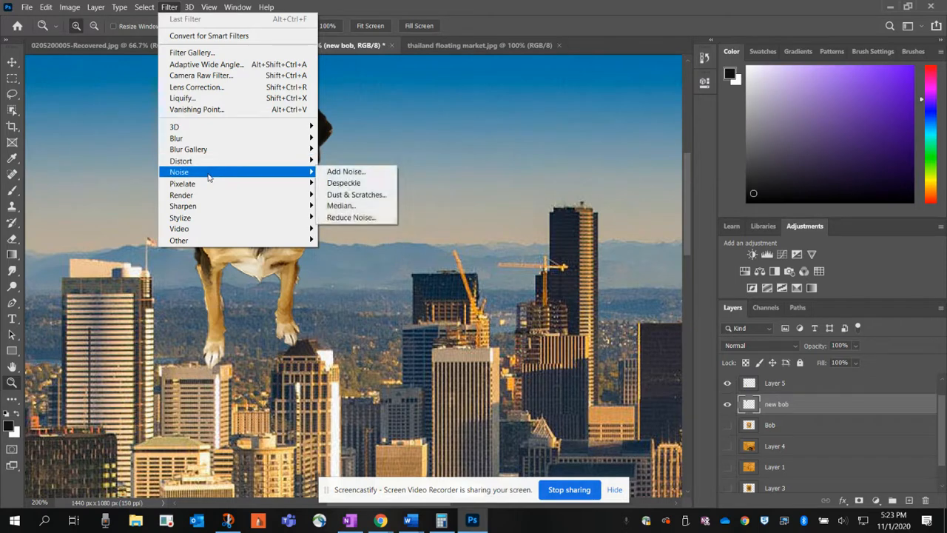
left_click(344, 171)
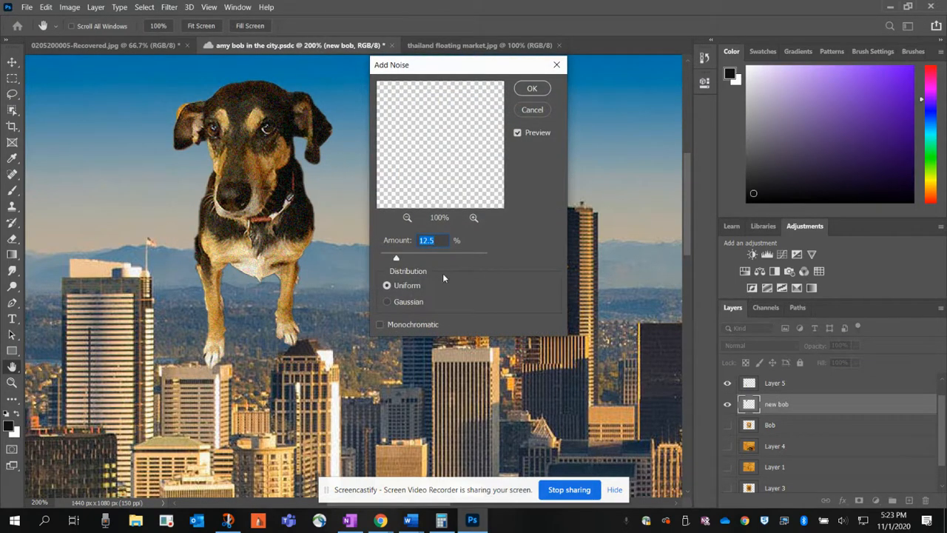
left_click_drag(398, 257, 389, 258)
left_click(526, 92)
left_click(94, 25)
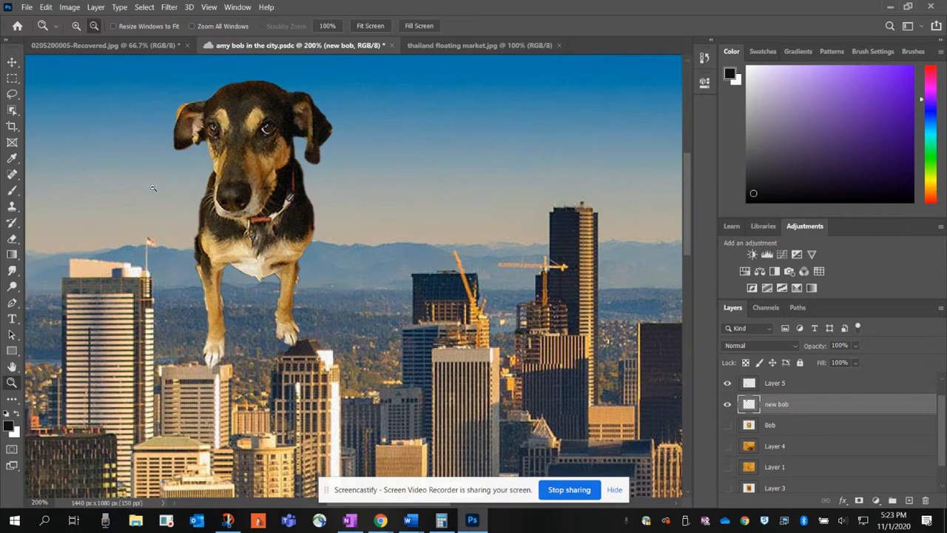
left_click(158, 193)
left_click(160, 194)
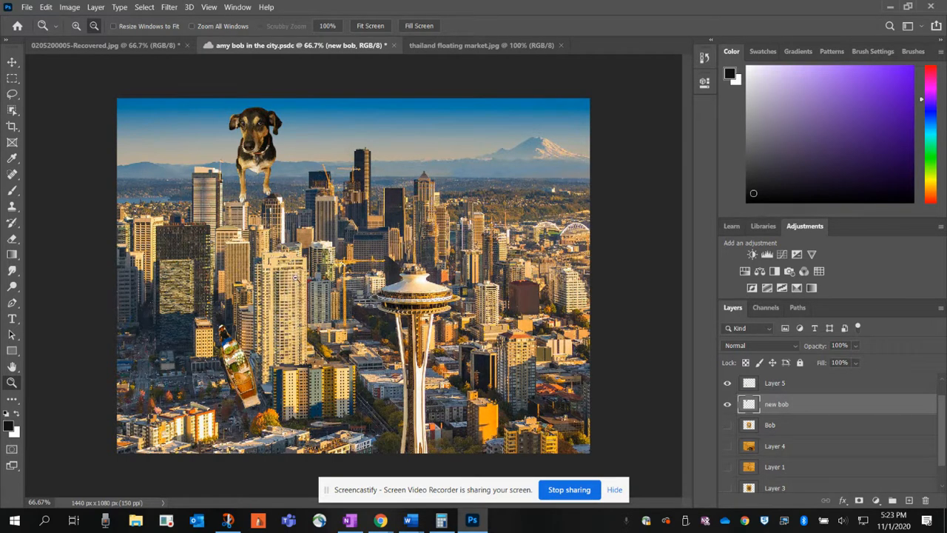
Step: Copy a rectangular area with the blue umbrellas and surrounding boats from thailand floating market.jpg and paste it into amy bob in the city.psdc
left_click(466, 46)
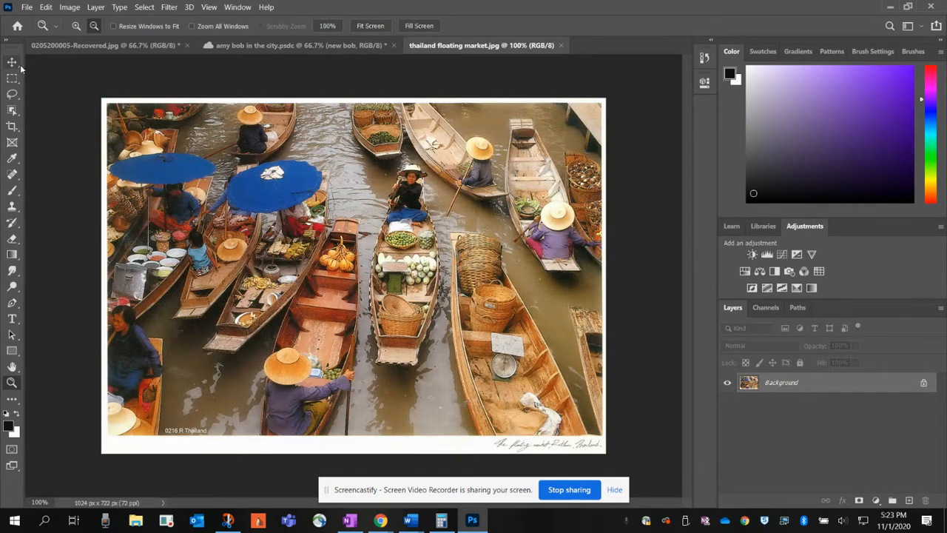
left_click(12, 77)
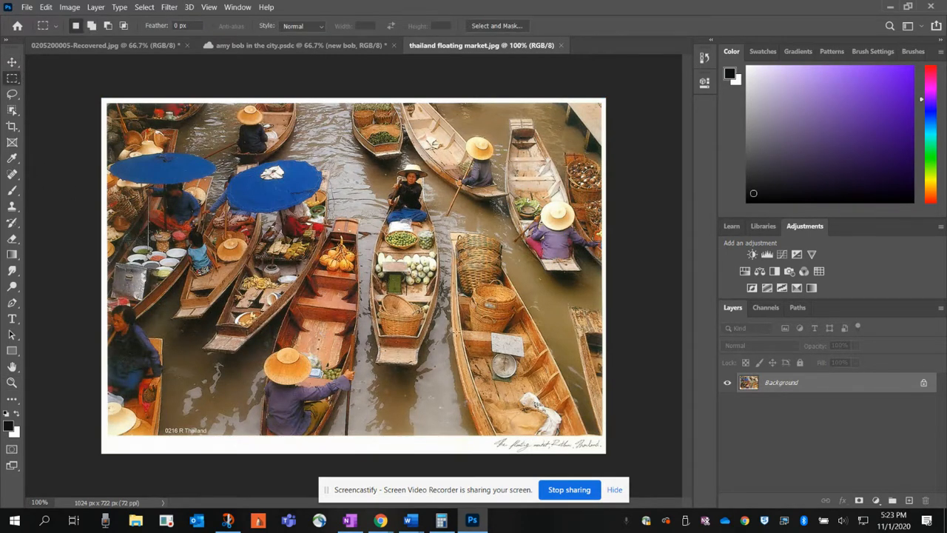
left_click_drag(112, 149, 358, 424)
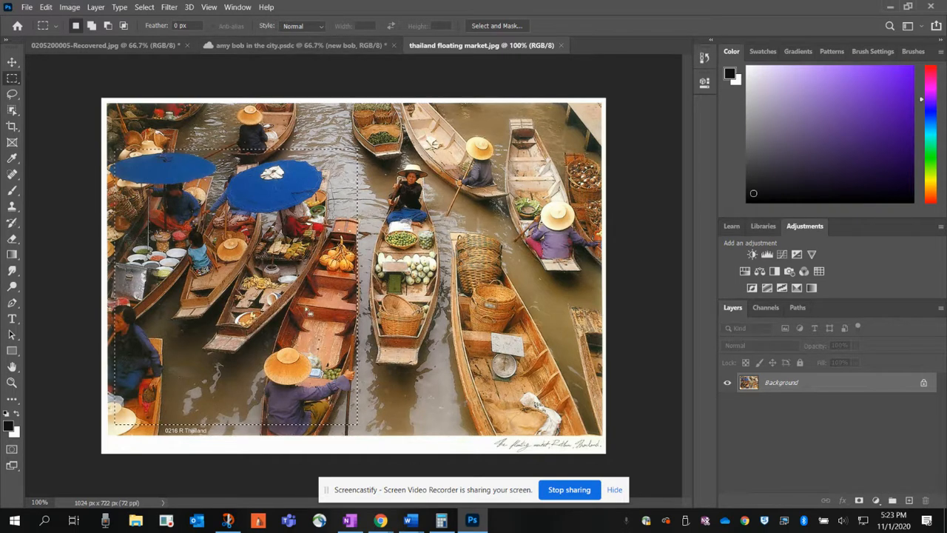
left_click(274, 45)
key("ctrl+v")
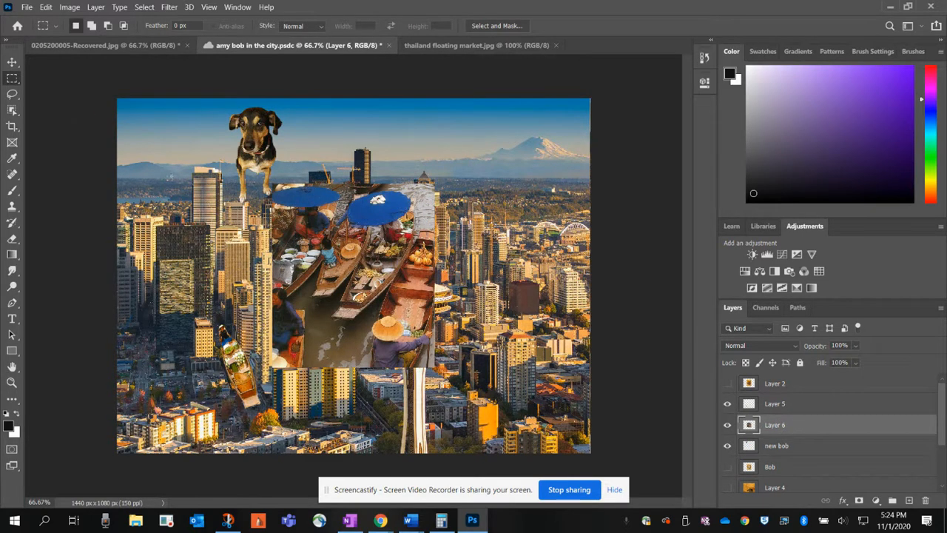
Step: Move the pasted market picture to the lower-right corner of the cityscape, beside the Space Needle
left_click(12, 62)
left_click_drag(370, 222, 531, 311)
left_click_drag(526, 344, 526, 344)
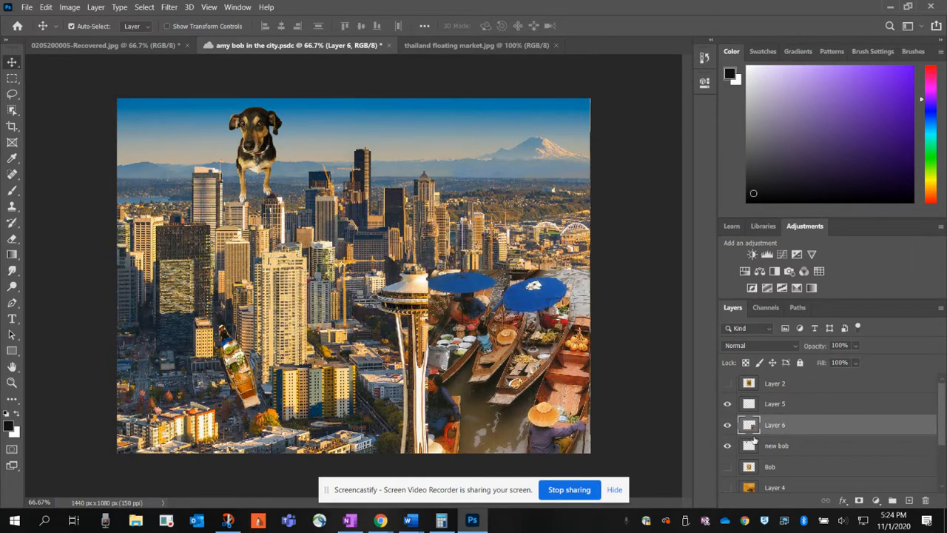
Step: Rename the pasted market picture's layer as boats and set its opacity to 63%
double_click(788, 423)
type("boats")
key("Return")
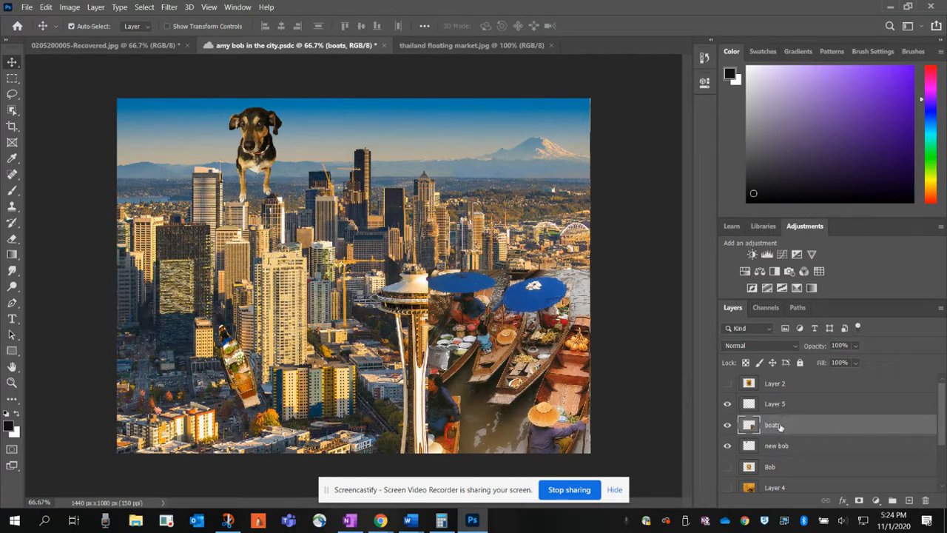
left_click(855, 346)
left_click_drag(868, 361, 847, 358)
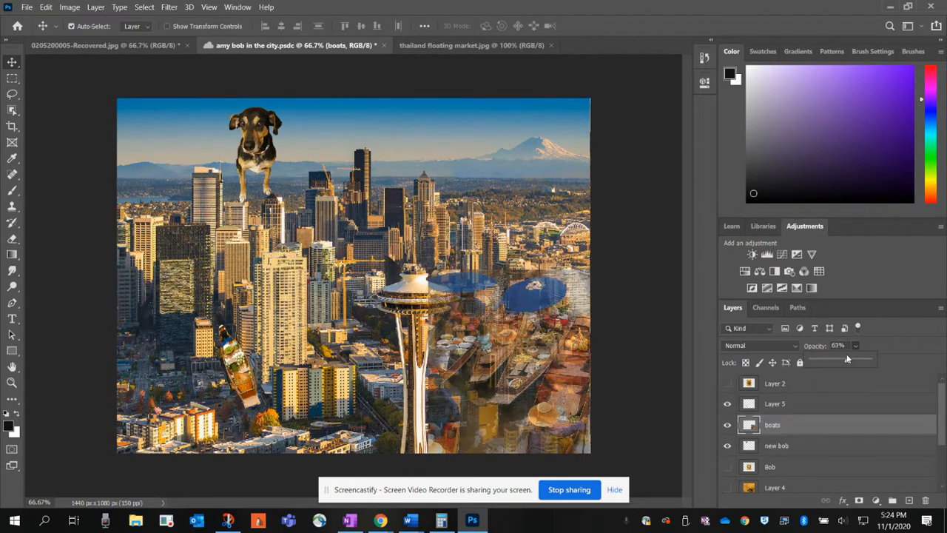
Step: Set the opacity of the dog cutout's new bob layer to 68% and save the document
left_click(260, 151)
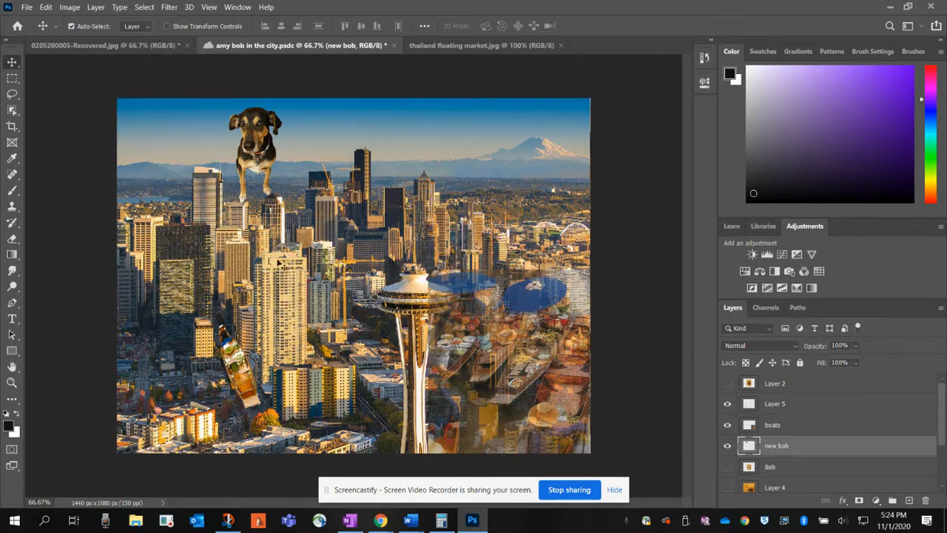
left_click(239, 378)
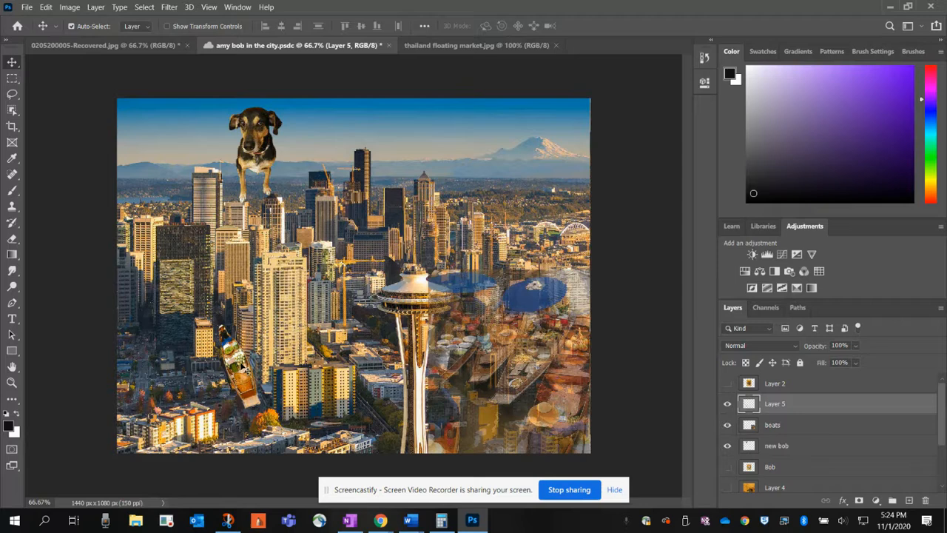
left_click(260, 164)
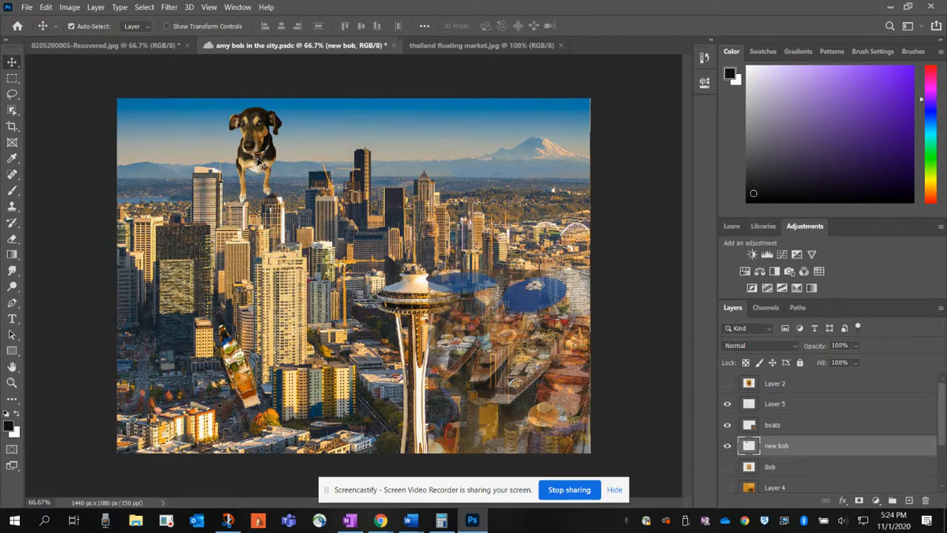
left_click(856, 346)
left_click_drag(871, 362, 851, 361)
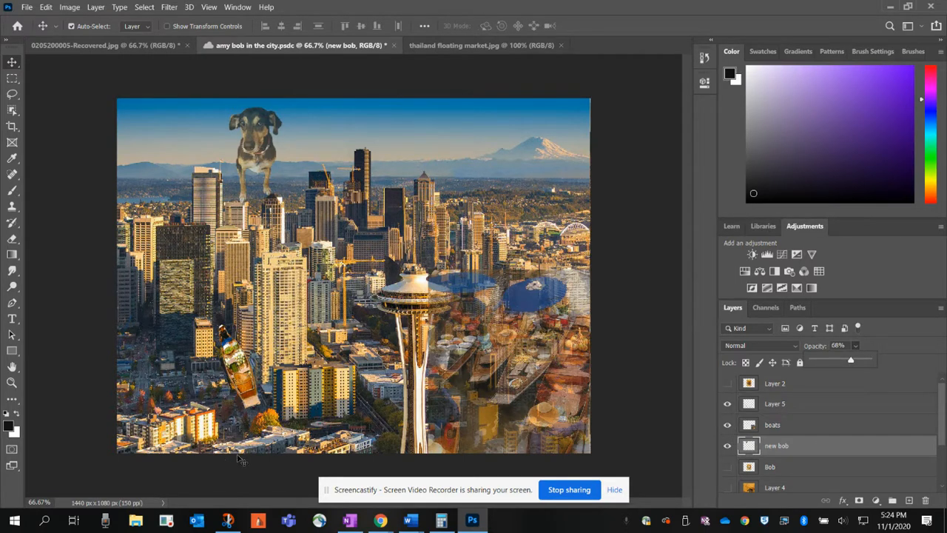
key("ctrl+s")
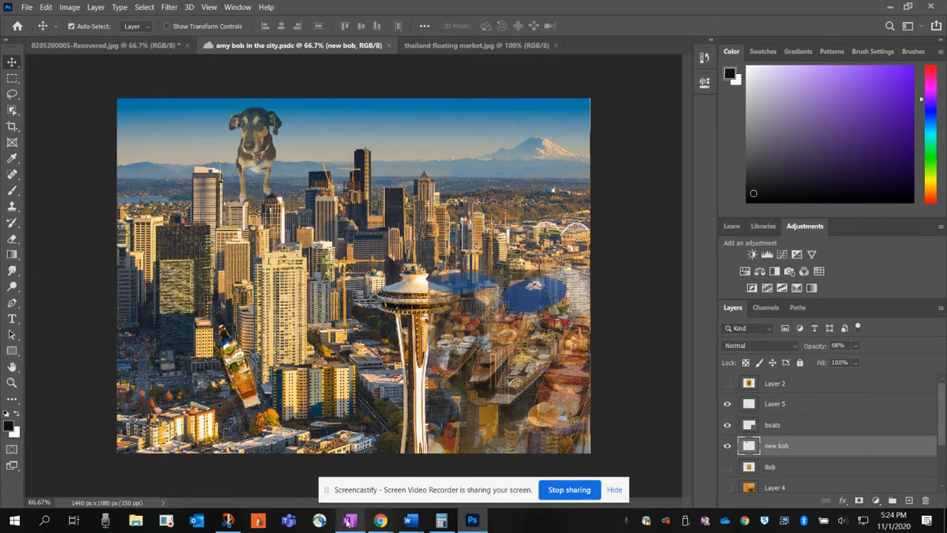
mouse_move(349, 527)
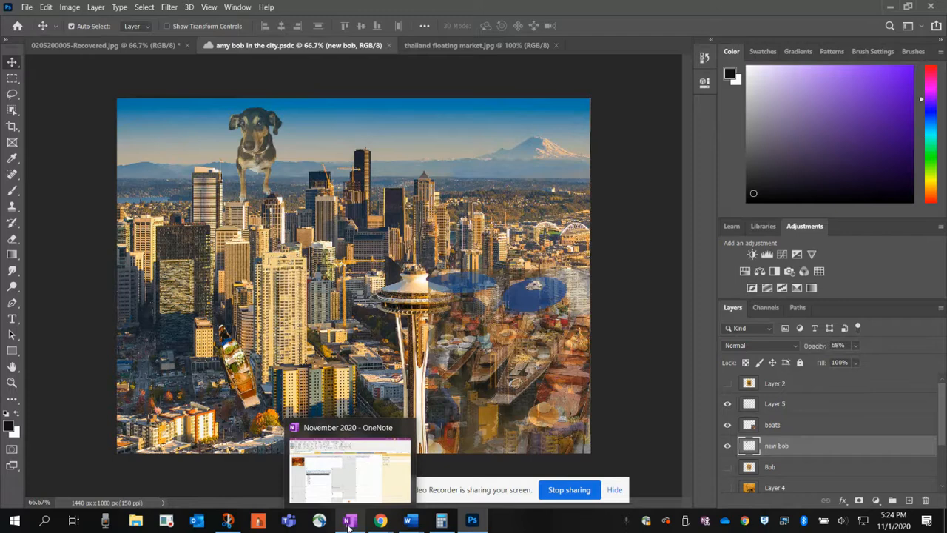